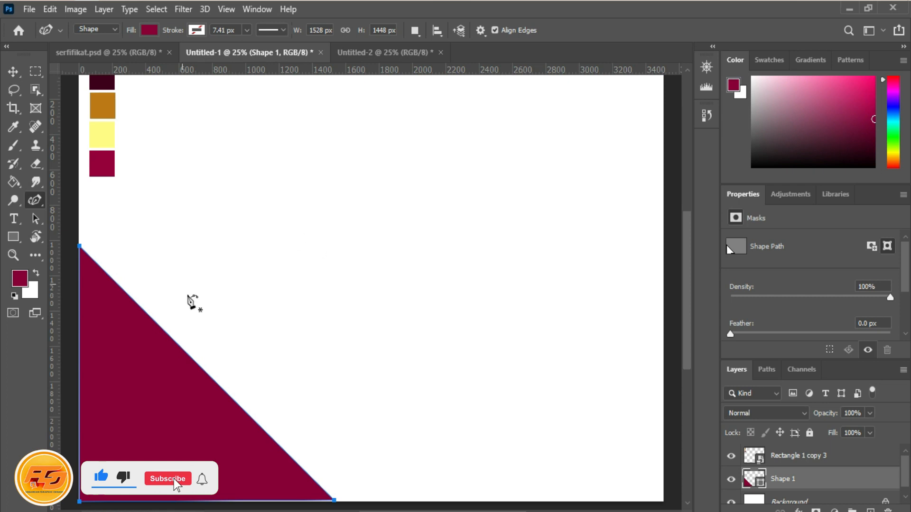
# Bend the maroon triangle's diagonal edge inward into a smooth concave curve and select the shape for transforming.
pyautogui.moveTo(207, 373); pyautogui.dragTo(165, 404)
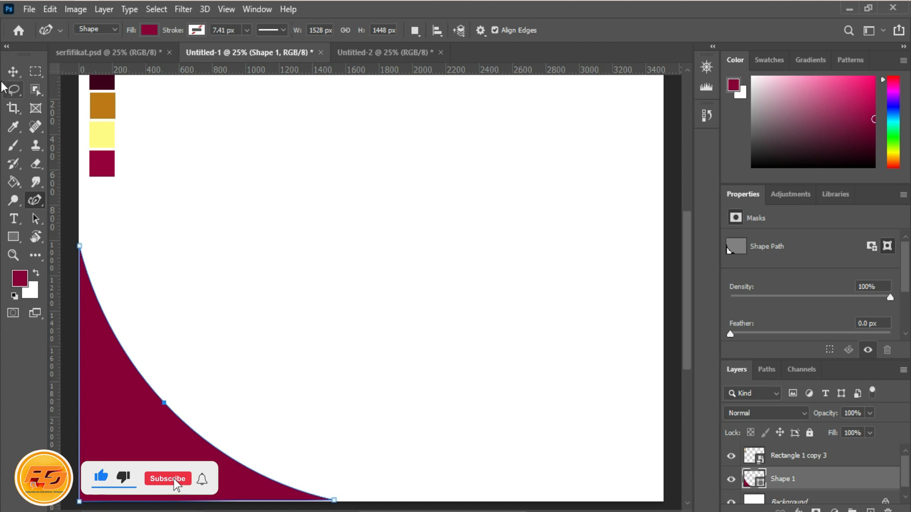
pyautogui.click(13, 71)
pyautogui.click(353, 160)
pyautogui.click(201, 461)
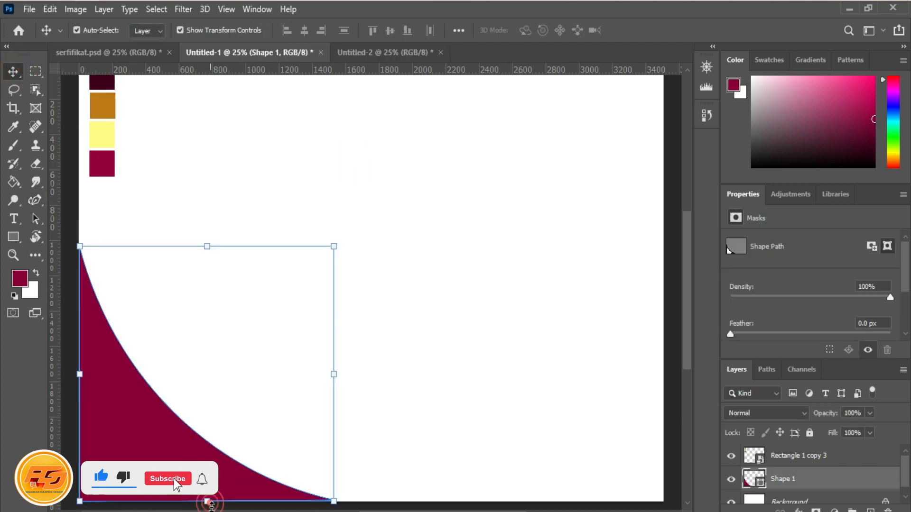
# Stretch the curved corner shape slightly beyond the page's left and bottom edges, to about 1532 × 1452 px.
pyautogui.click(206, 501)
pyautogui.click(237, 149)
pyautogui.click(119, 396)
pyautogui.moveTo(80, 374); pyautogui.dragTo(76, 376)
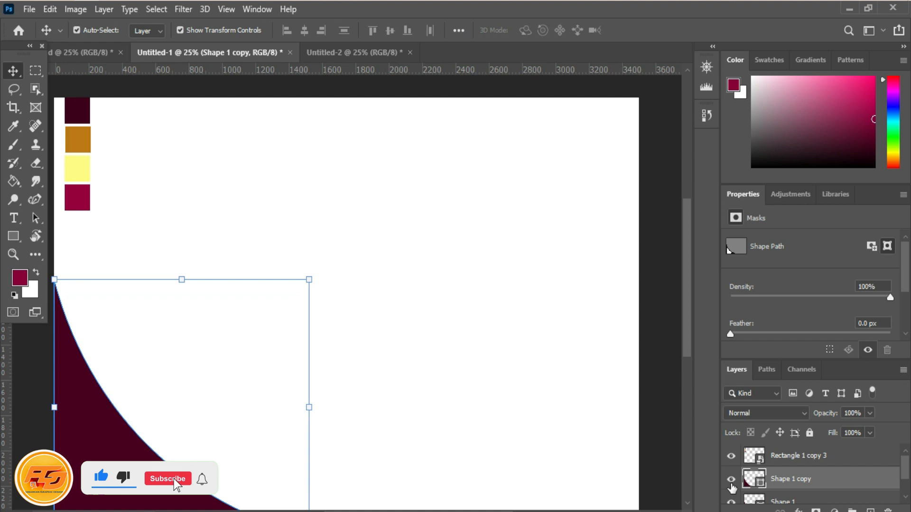
# Select the Shape 1 layer beneath its copy and nudge it 10 px right and 70 px up.
pyautogui.scroll(-1, 801, 474)
pyautogui.click(792, 479)
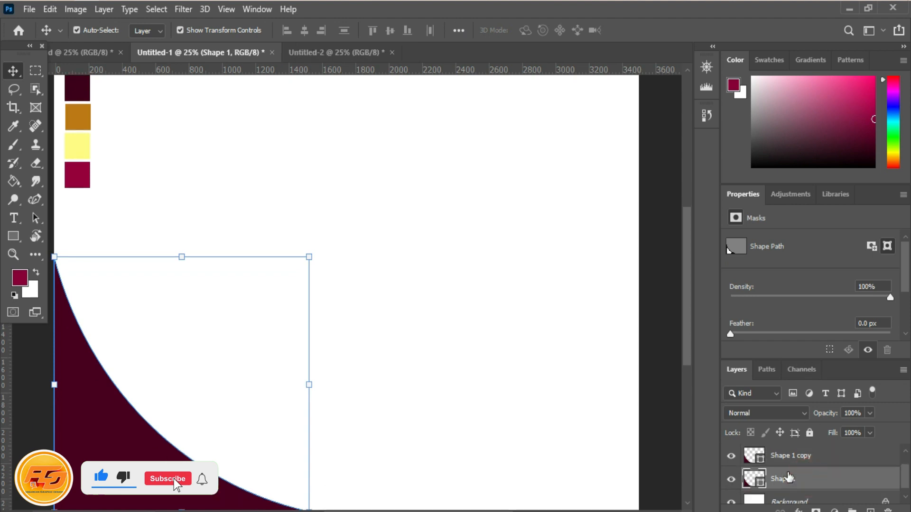
pyautogui.hotkey('shift', 'Right')
pyautogui.hotkey('shift', 'Up')
pyautogui.hotkey('shift', 'Up')
pyautogui.hotkey('shift', 'Up')
pyautogui.hotkey('shift', 'Up')
pyautogui.hotkey('shift', 'Up')
pyautogui.hotkey('shift', 'Up')
pyautogui.hotkey('shift', 'Up')
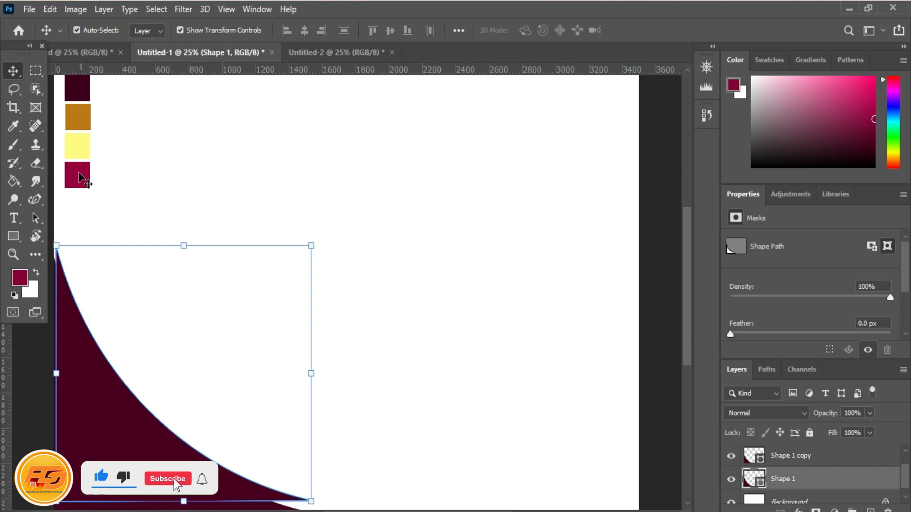
# Change the fill of Shape 1 to the golden brown from the recently used colors.
pyautogui.press('u')
pyautogui.click(150, 30)
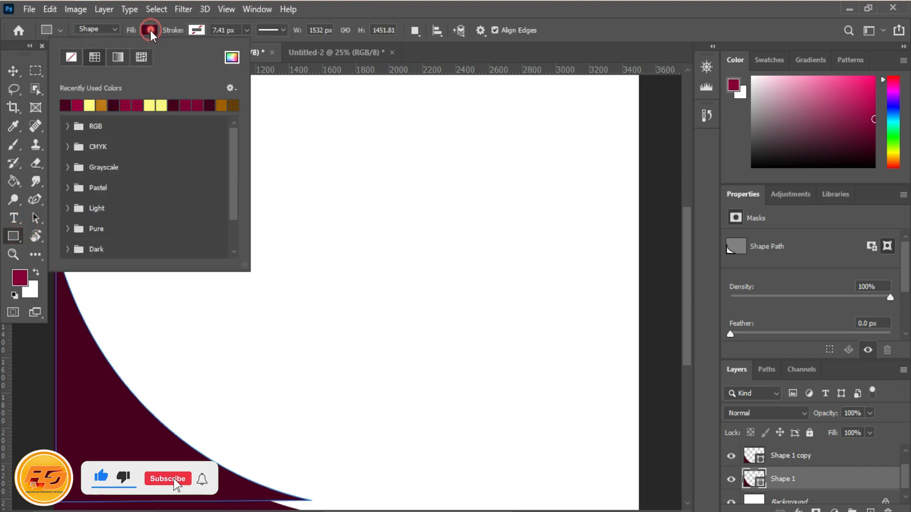
pyautogui.click(105, 104)
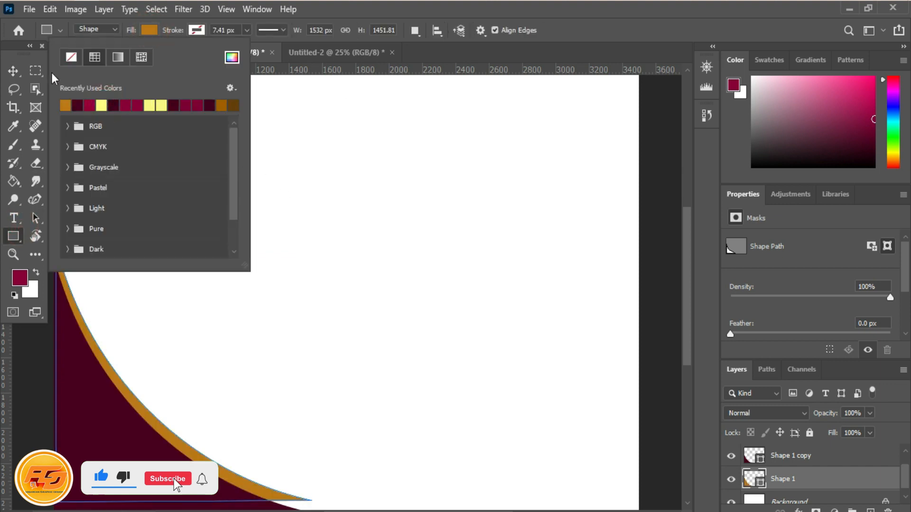
pyautogui.click(13, 71)
pyautogui.moveTo(173, 316); pyautogui.dragTo(197, 290)
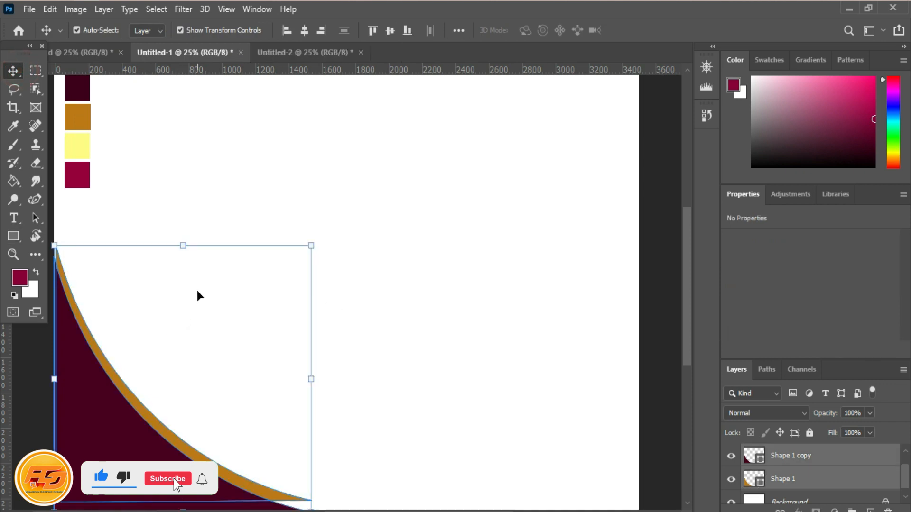
pyautogui.moveTo(117, 372); pyautogui.dragTo(110, 348)
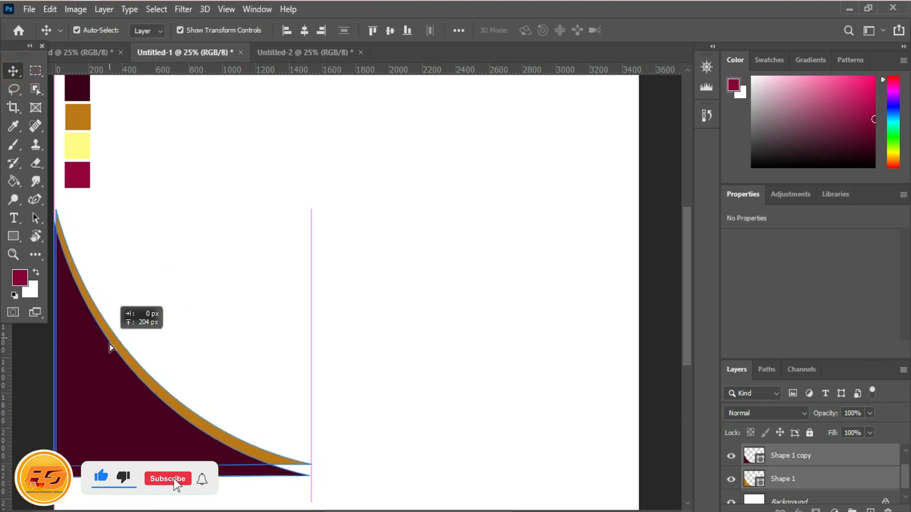
pyautogui.hotkey('ctrl', 'z')
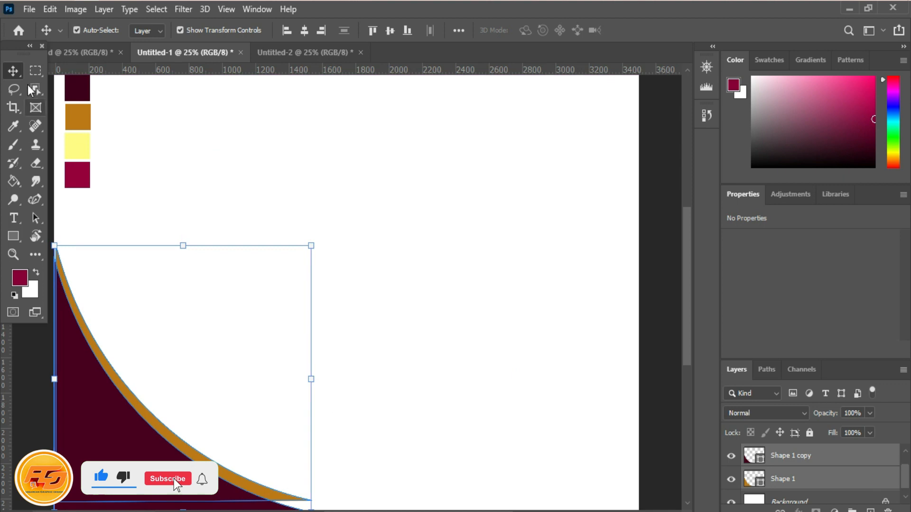
# Move the golden brown shape alone upward to widen its band above the dark maroon curve.
pyautogui.click(341, 181)
pyautogui.click(163, 429)
pyautogui.moveTo(162, 429); pyautogui.dragTo(162, 383)
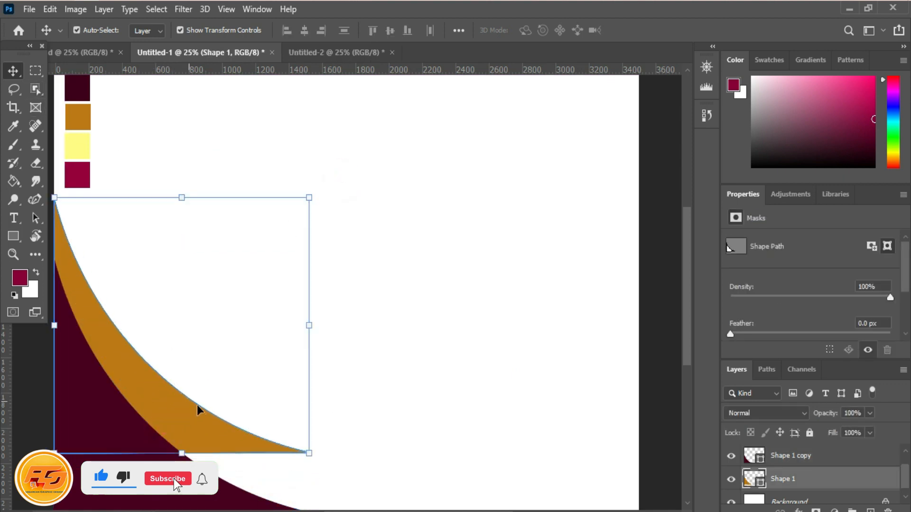
# Distort the golden brown shape by pulling its lower-right corner down to the tip of the maroon curve.
pyautogui.click(48, 9)
pyautogui.moveTo(189, 330)
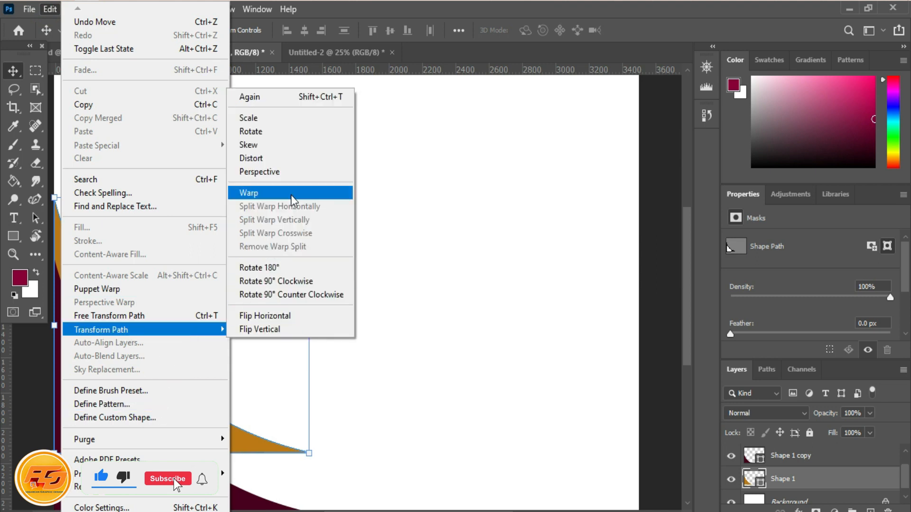
pyautogui.click(285, 157)
pyautogui.moveTo(309, 453); pyautogui.dragTo(311, 488)
pyautogui.press('Return')
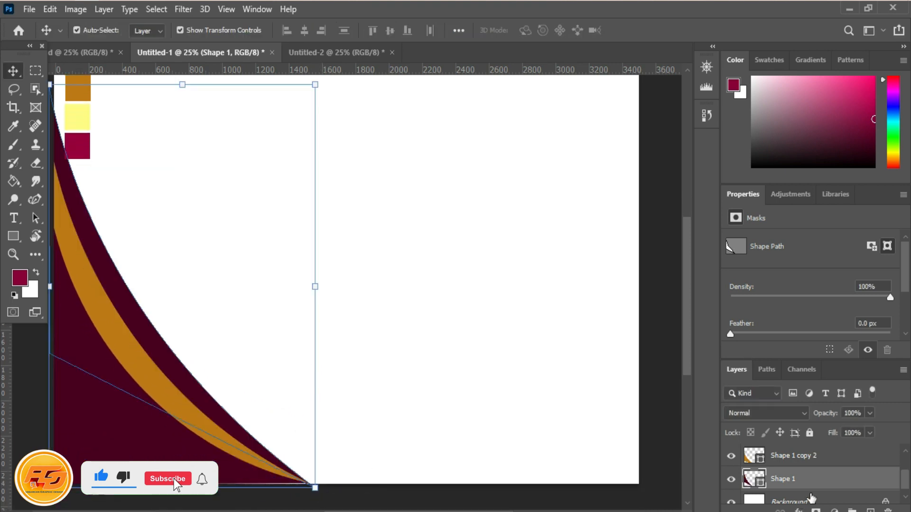
# Group the three curved layers Shape 1, Shape 1 copy 2 and Shape 1 copy.
pyautogui.keyDown('ctrl'); pyautogui.click(816, 459); pyautogui.keyUp('ctrl')
pyautogui.scroll(-1, 816, 461)
pyautogui.scroll(2, 824, 458)
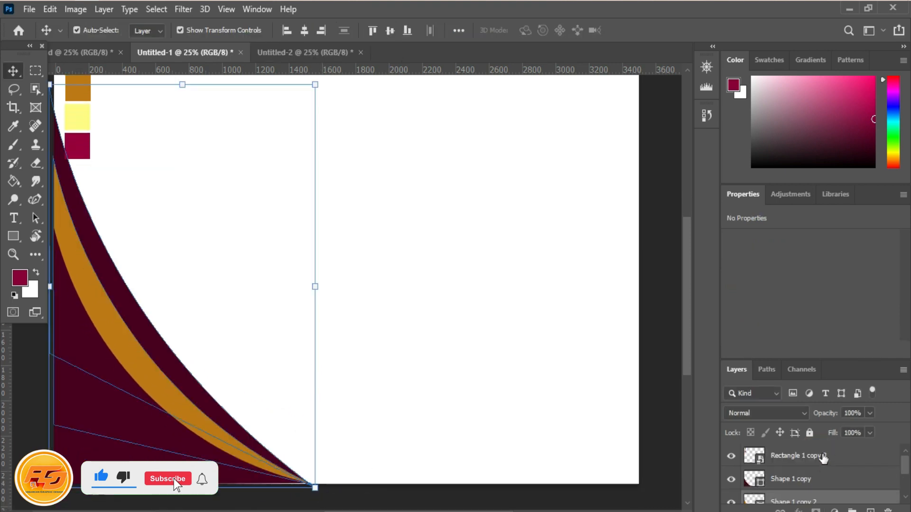
pyautogui.keyDown('ctrl'); pyautogui.click(814, 477); pyautogui.keyUp('ctrl')
pyautogui.hotkey('ctrl', 'g')
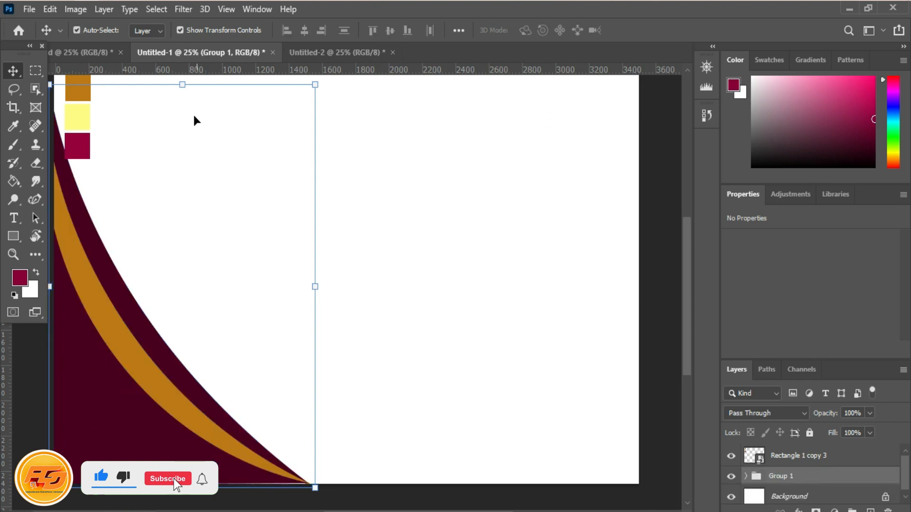
# Shrink the grouped corner shapes from the top to about 65% of their height and apply the transform.
pyautogui.click(183, 85)
pyautogui.moveTo(182, 85); pyautogui.dragTo(195, 226)
pyautogui.scroll(2, 299, 242)
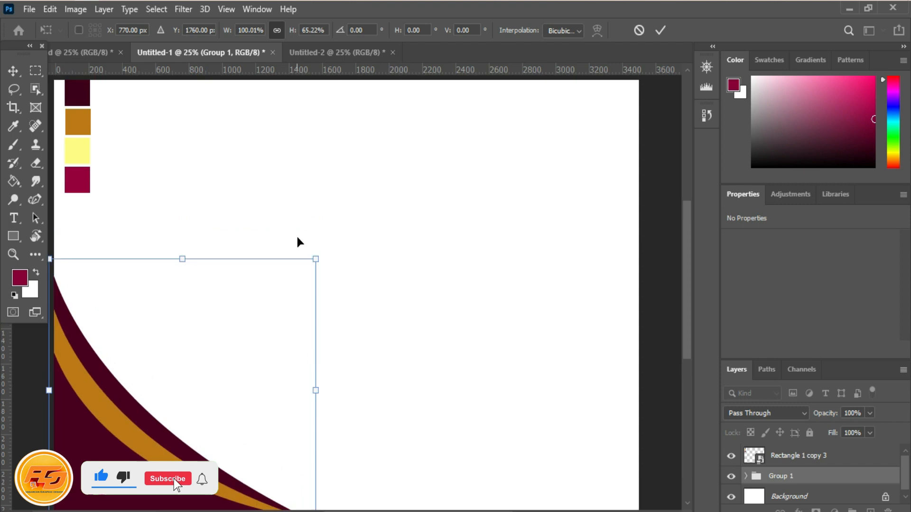
pyautogui.scroll(-2, 540, 228)
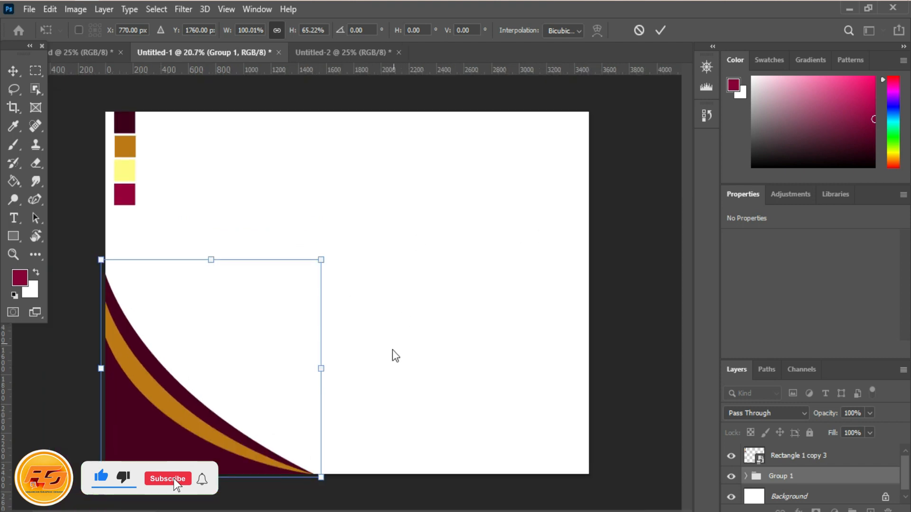
pyautogui.click(13, 70)
pyautogui.click(626, 256)
# Distort the outer maroon Shape 1, pulling its upper-left corner slightly up and its lower-right corner slightly down.
pyautogui.click(161, 371)
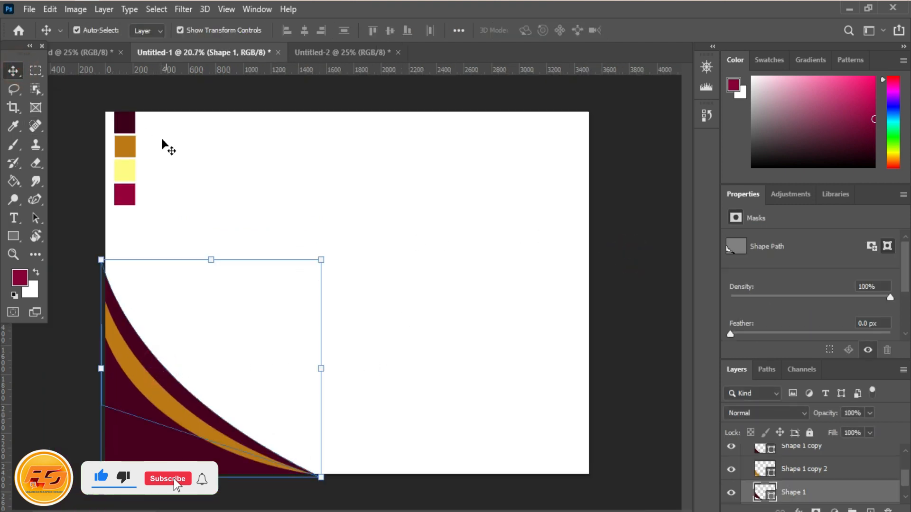
pyautogui.click(50, 9)
pyautogui.moveTo(183, 329)
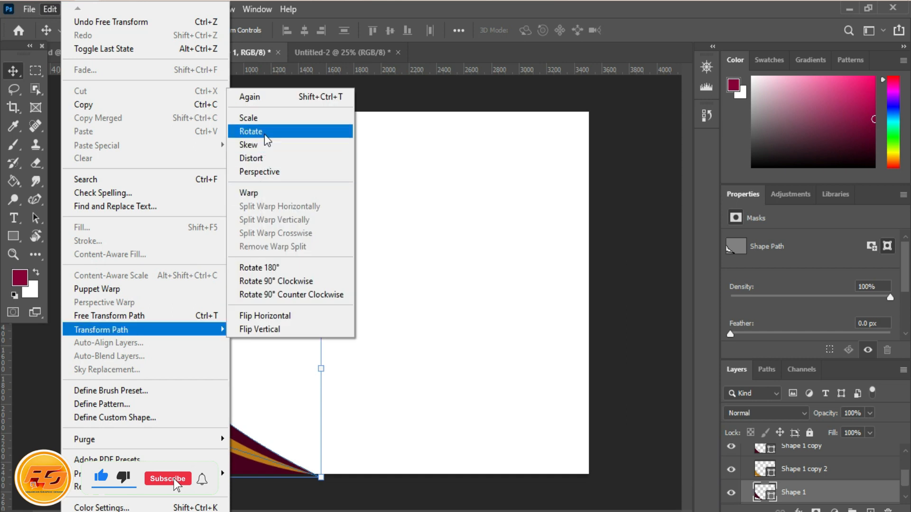
pyautogui.click(262, 158)
pyautogui.moveTo(104, 261); pyautogui.dragTo(106, 252)
pyautogui.moveTo(321, 476); pyautogui.dragTo(322, 483)
pyautogui.click(629, 30)
pyautogui.click(642, 106)
# Skew the gold band's path by raising its upper-left corner slightly along the page edge.
pyautogui.click(136, 369)
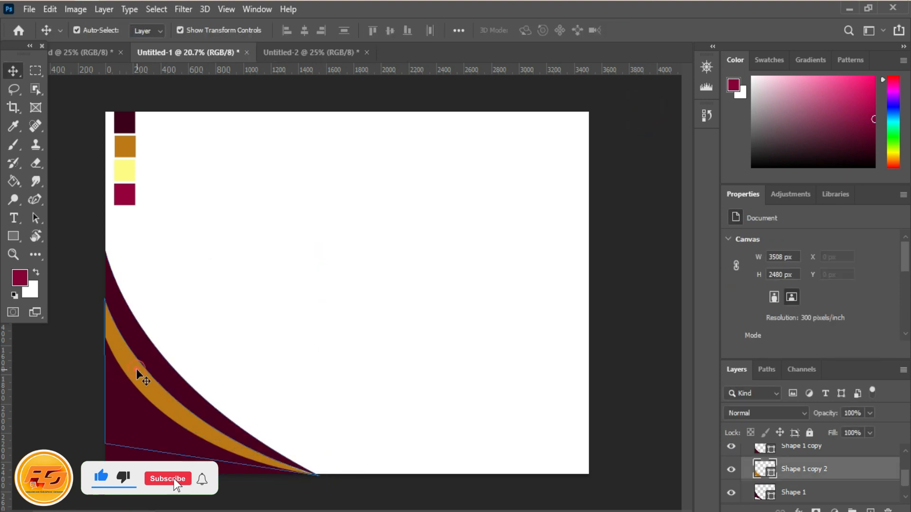
pyautogui.click(49, 9)
pyautogui.moveTo(142, 330)
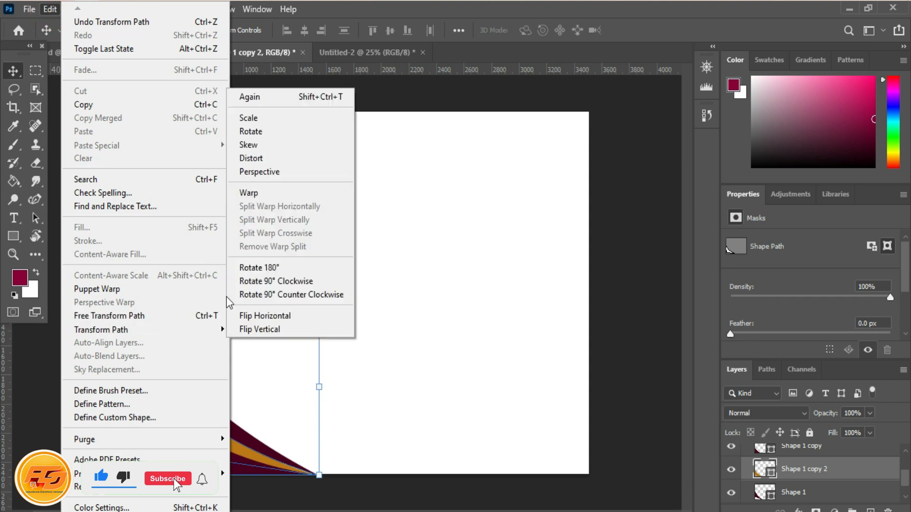
pyautogui.click(265, 145)
pyautogui.moveTo(106, 299); pyautogui.dragTo(107, 289)
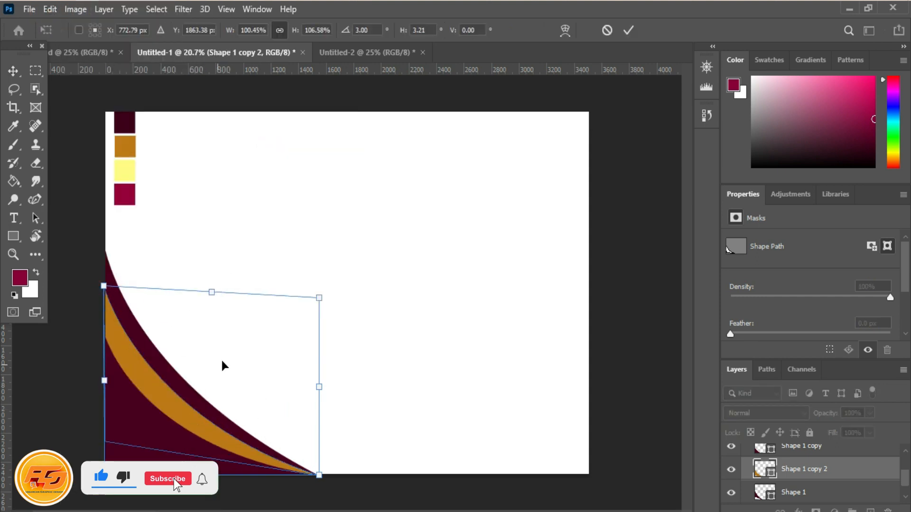
pyautogui.click(8, 71)
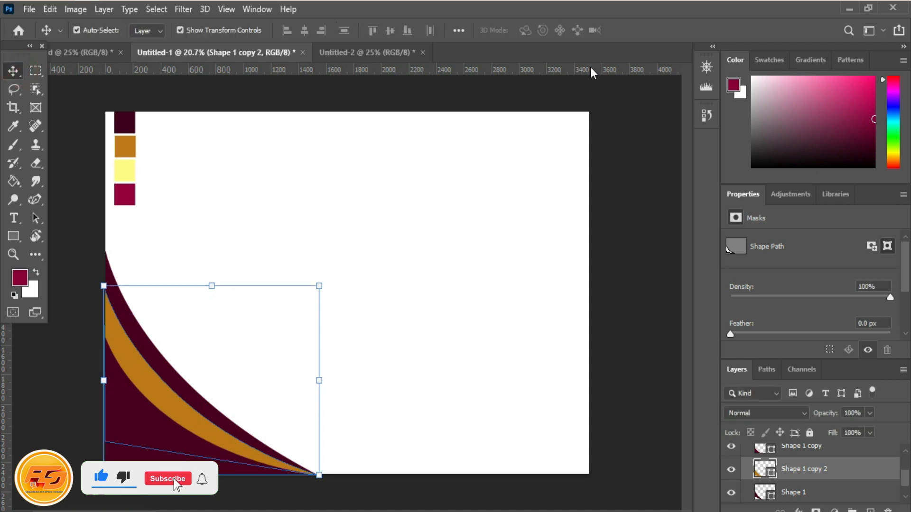
pyautogui.click(640, 140)
# Transform the outer maroon shape's path by pulling its upper-left corner up to about 105.6% height.
pyautogui.click(121, 304)
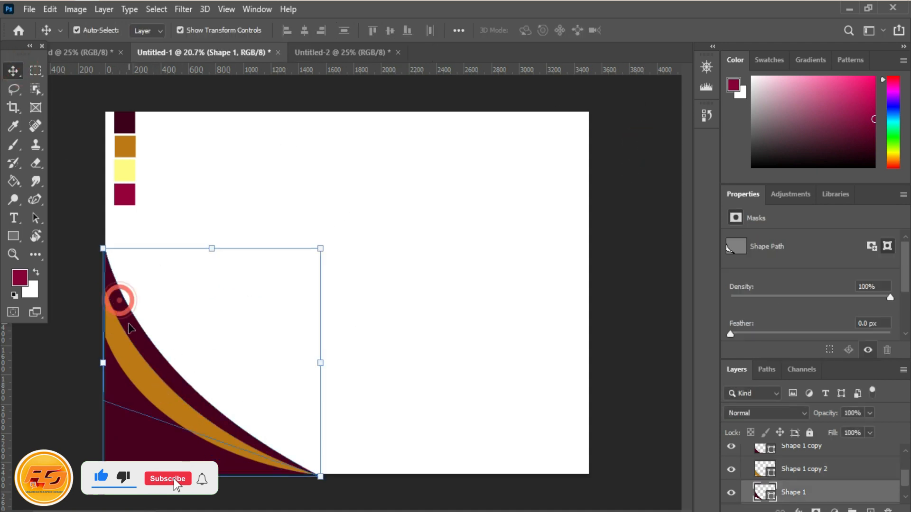
pyautogui.click(50, 9)
pyautogui.moveTo(166, 330)
pyautogui.click(281, 146)
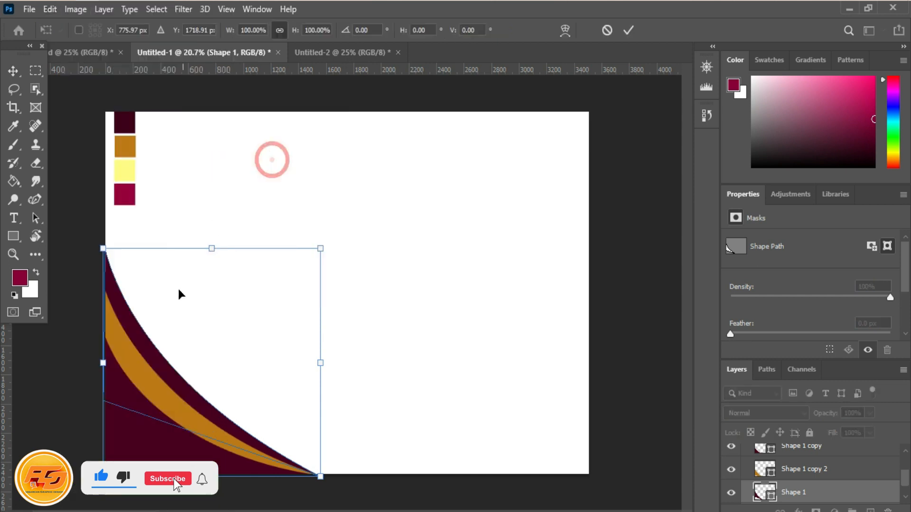
pyautogui.moveTo(107, 250); pyautogui.dragTo(108, 240)
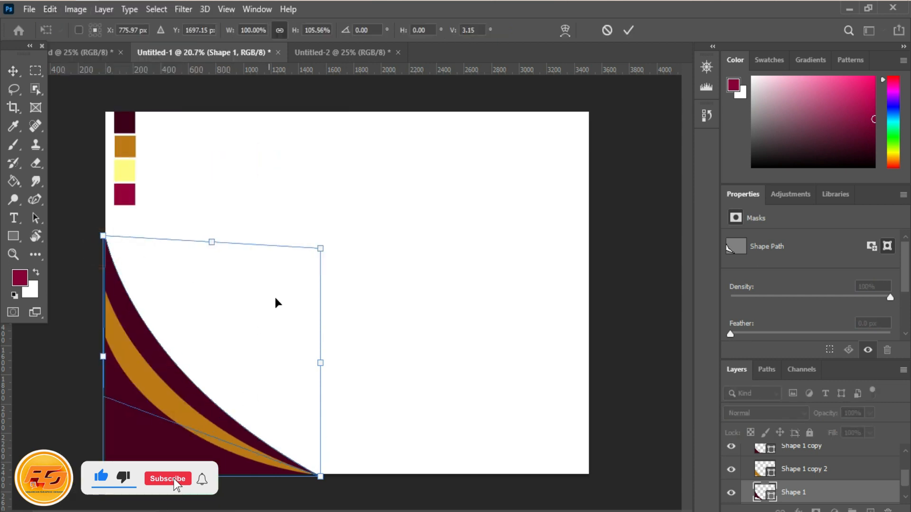
# Warp the outer maroon shape, bending its upper and right edges slightly inward, and apply the transform.
pyautogui.click(564, 30)
pyautogui.moveTo(258, 245); pyautogui.dragTo(245, 258)
pyautogui.moveTo(179, 241); pyautogui.dragTo(181, 253)
pyautogui.moveTo(321, 325); pyautogui.dragTo(310, 341)
pyautogui.click(320, 399)
pyautogui.moveTo(317, 411); pyautogui.dragTo(320, 430)
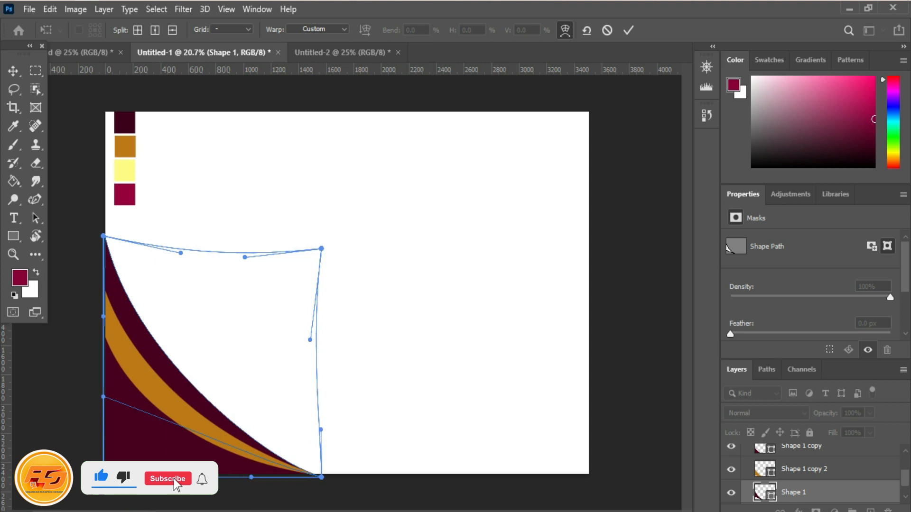
pyautogui.click(628, 30)
pyautogui.click(626, 193)
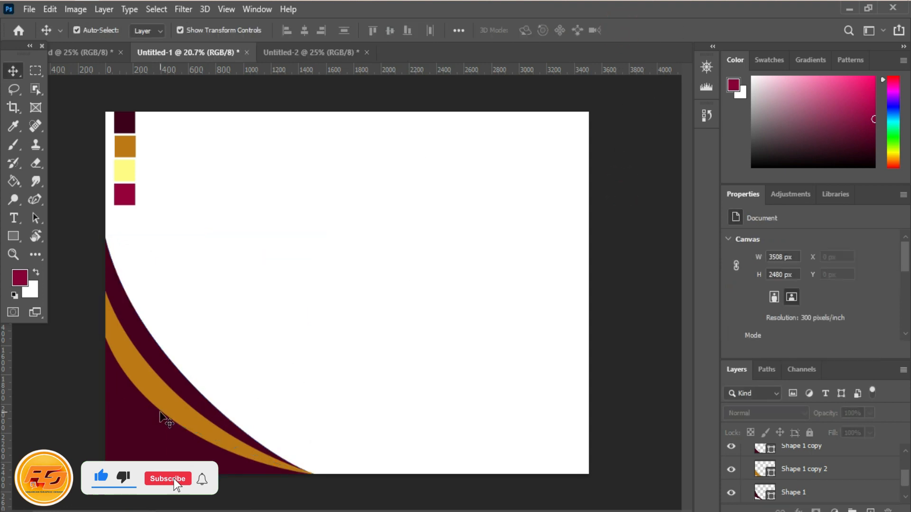
# Warp the gold band's path, pulling its upper edge handles to reshape the curve, and apply the transform.
pyautogui.click(167, 418)
pyautogui.click(50, 9)
pyautogui.moveTo(209, 329)
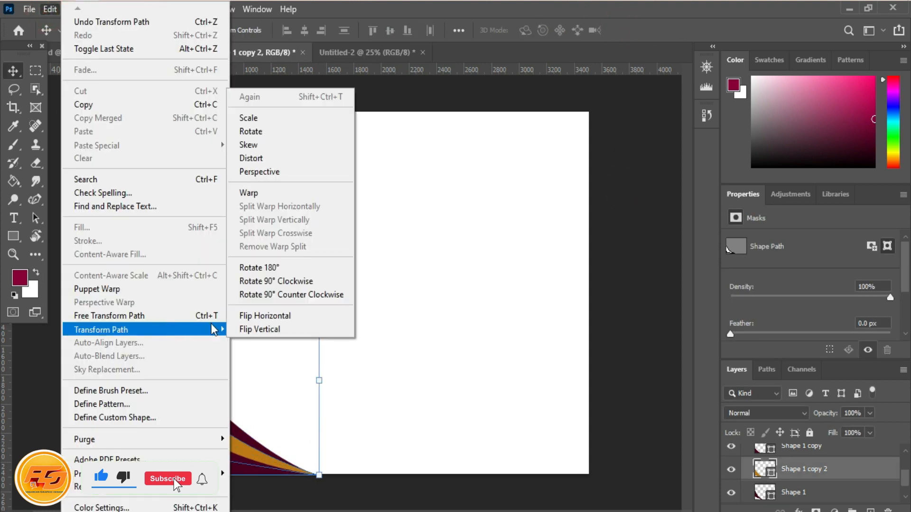
pyautogui.click(268, 193)
pyautogui.moveTo(319, 351); pyautogui.dragTo(313, 380)
pyautogui.moveTo(175, 286); pyautogui.dragTo(167, 270)
pyautogui.moveTo(248, 288); pyautogui.dragTo(179, 402)
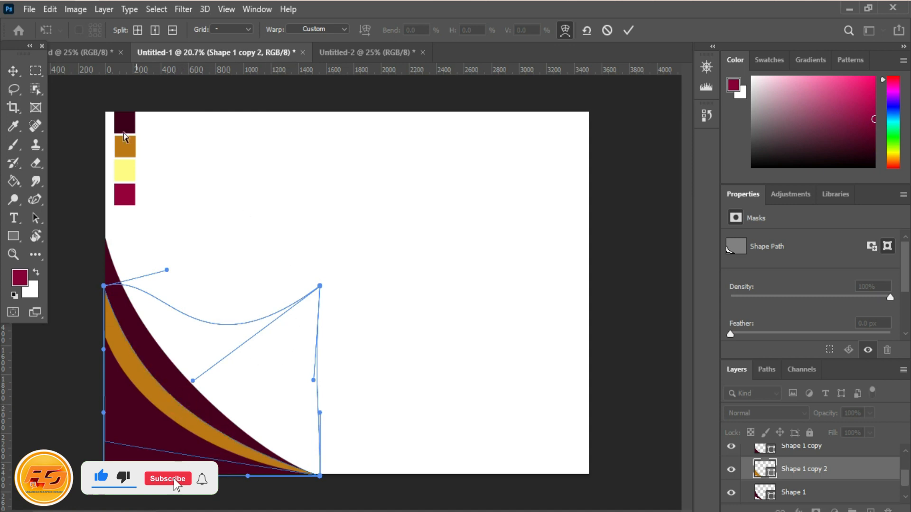
pyautogui.press('Return')
pyautogui.press('v')
pyautogui.click(602, 201)
# Warp the outer maroon shape again, adjusting its inside slightly and raising its upper-left corner a little.
pyautogui.click(234, 441)
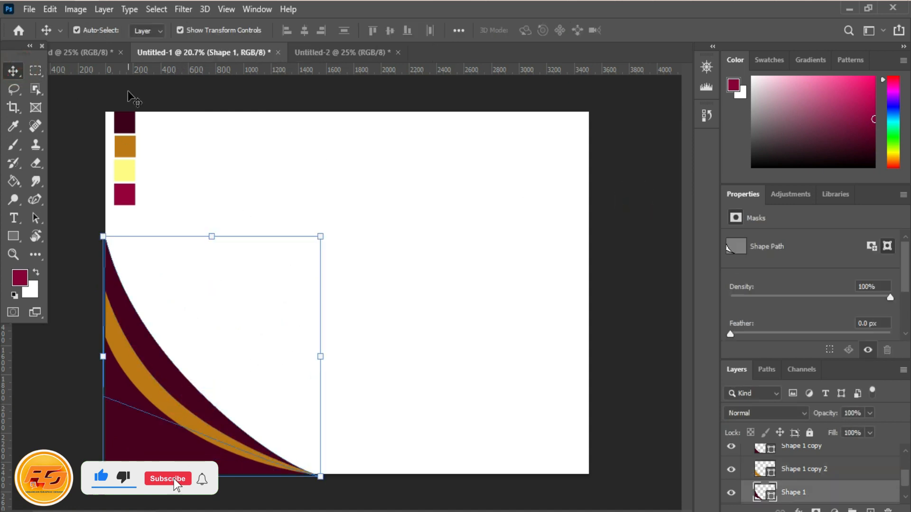
pyautogui.click(50, 9)
pyautogui.moveTo(171, 330)
pyautogui.click(280, 195)
pyautogui.moveTo(181, 376); pyautogui.dragTo(179, 382)
pyautogui.moveTo(103, 238); pyautogui.dragTo(104, 235)
pyautogui.click(13, 71)
pyautogui.click(631, 198)
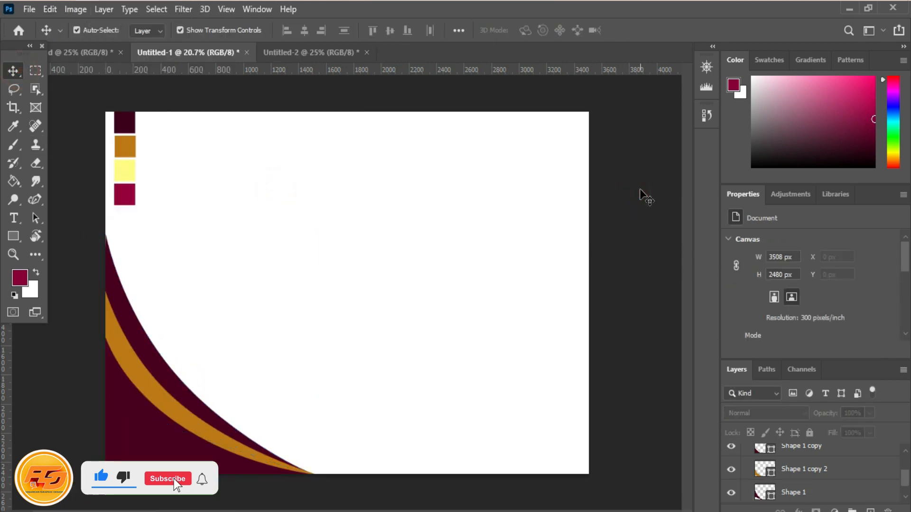
pyautogui.click(166, 399)
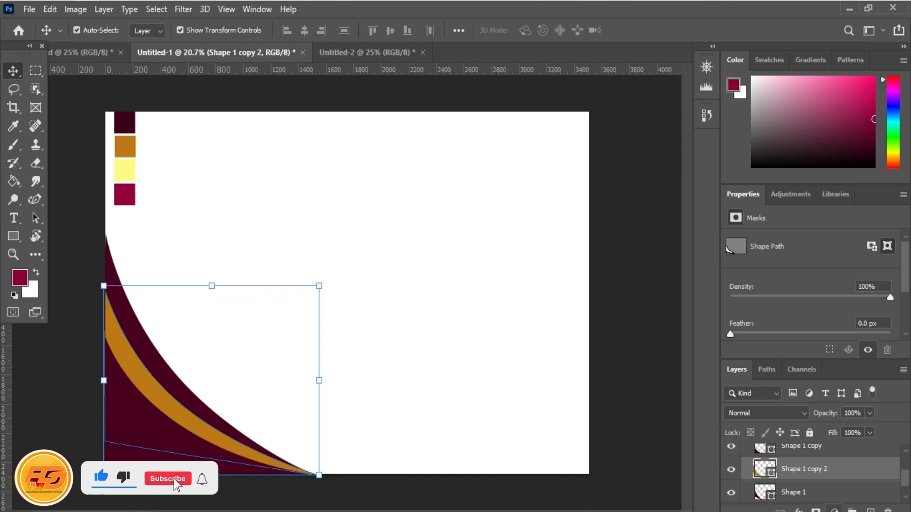
pyautogui.click(834, 510)
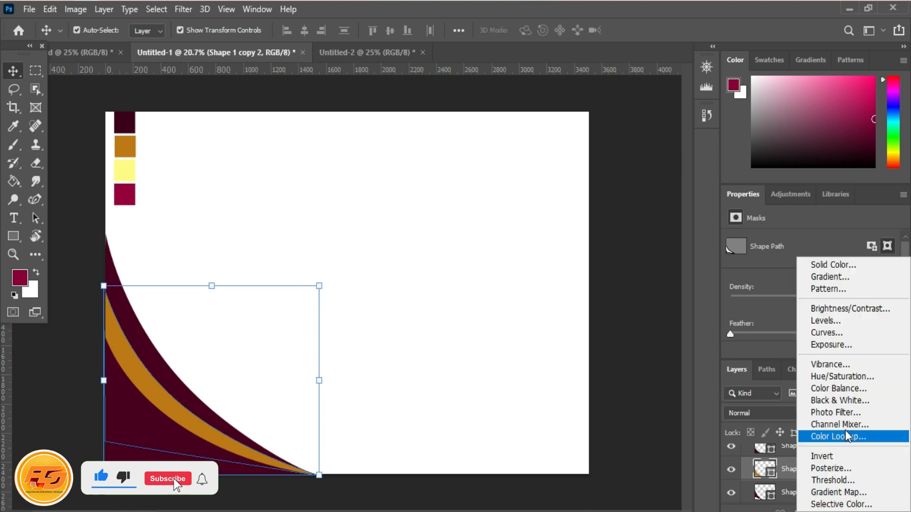
pyautogui.click(861, 276)
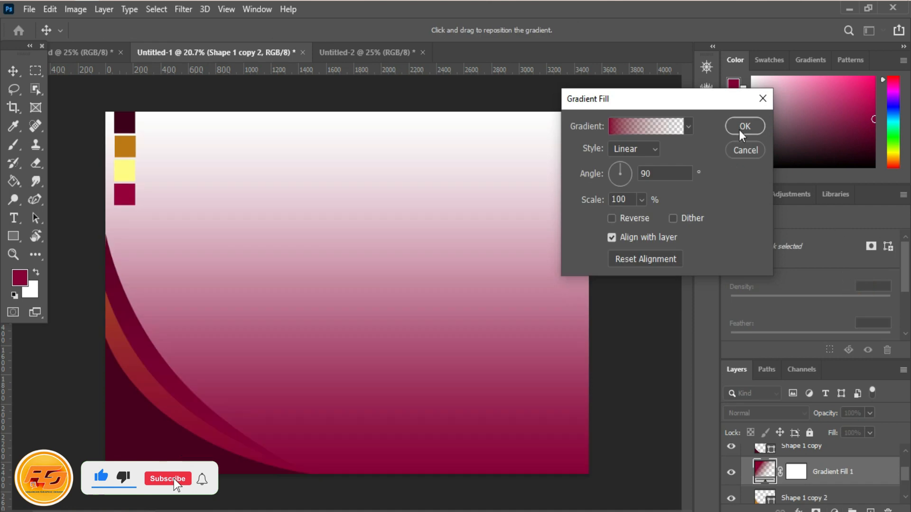
pyautogui.click(754, 156)
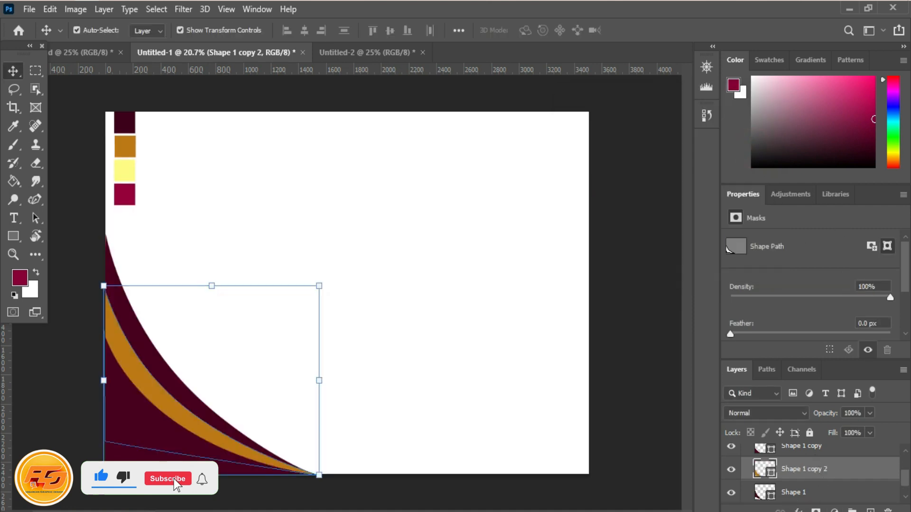
# Apply a Gradient Overlay to the gold band with Radial style and 60% opacity.
pyautogui.click(798, 510)
pyautogui.click(839, 471)
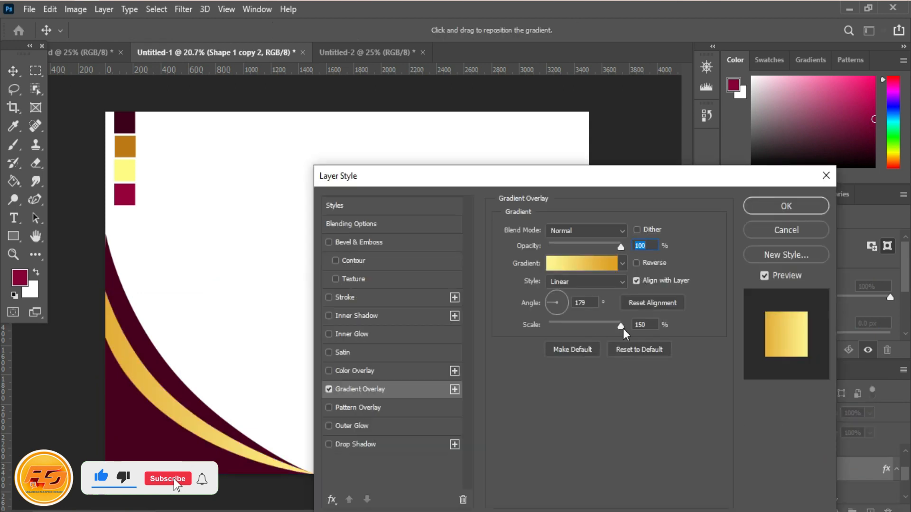
pyautogui.click(580, 280)
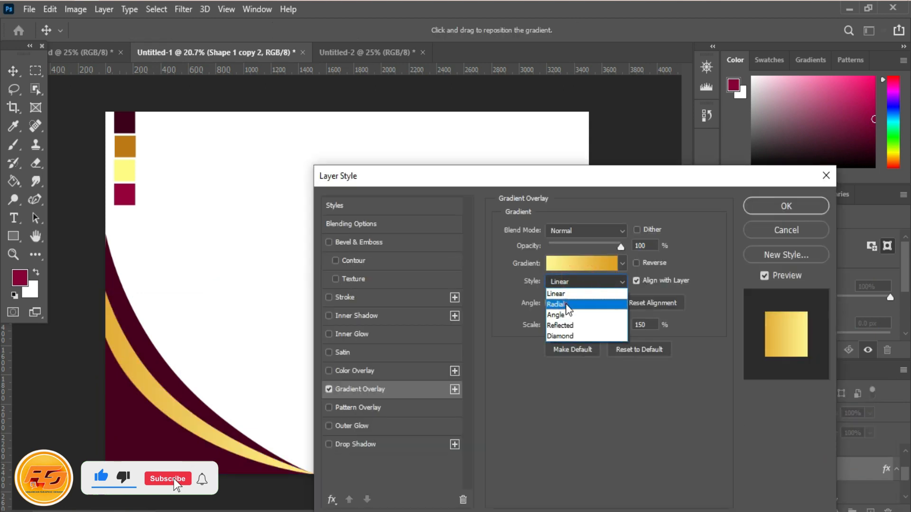
pyautogui.click(565, 303)
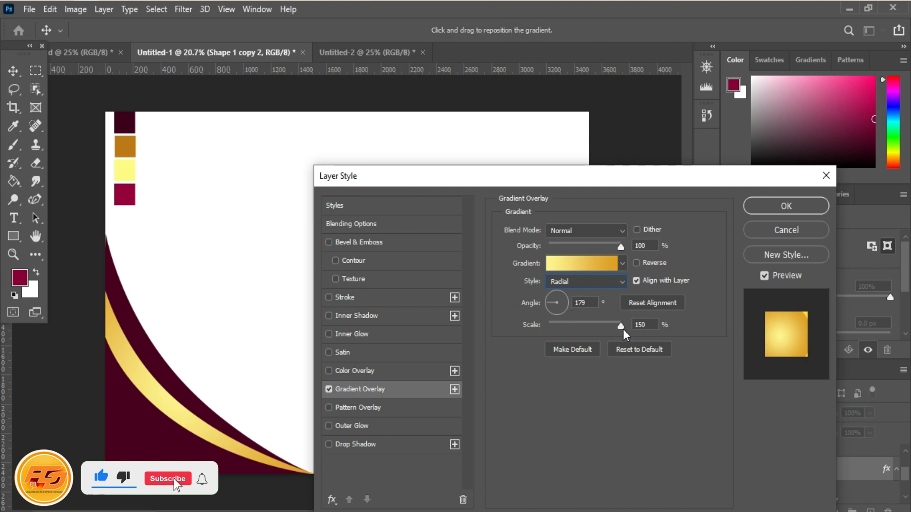
pyautogui.moveTo(619, 325)
pyautogui.mouseDown()
pyautogui.moveTo(583, 326)
pyautogui.moveTo(633, 331)
pyautogui.mouseUp()
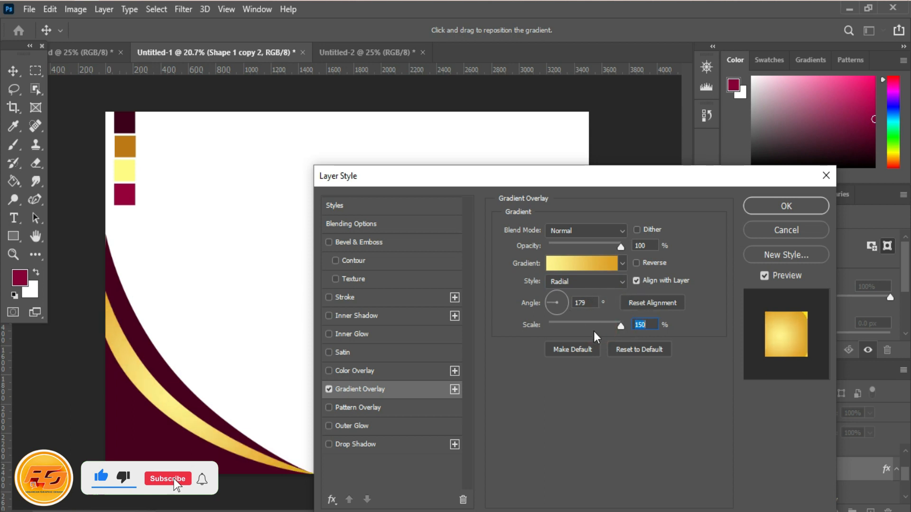
pyautogui.moveTo(617, 252); pyautogui.dragTo(592, 259)
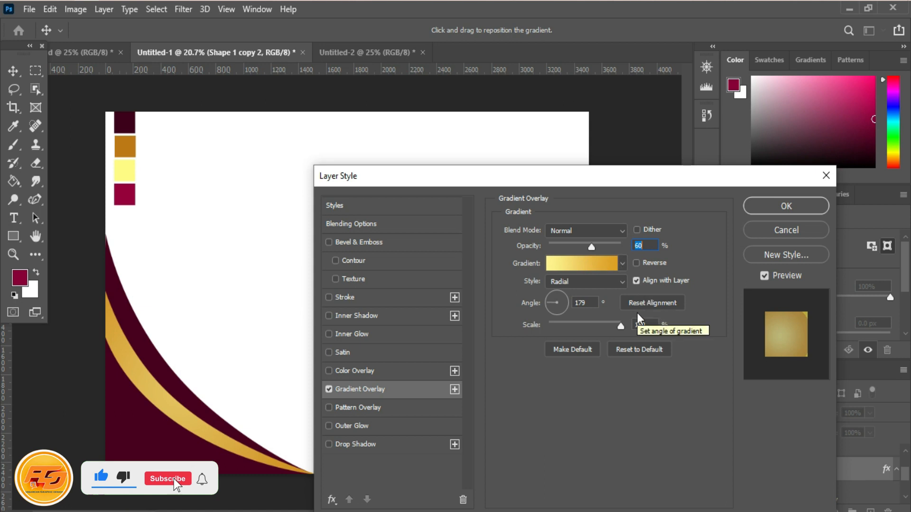
pyautogui.click(791, 205)
pyautogui.click(610, 231)
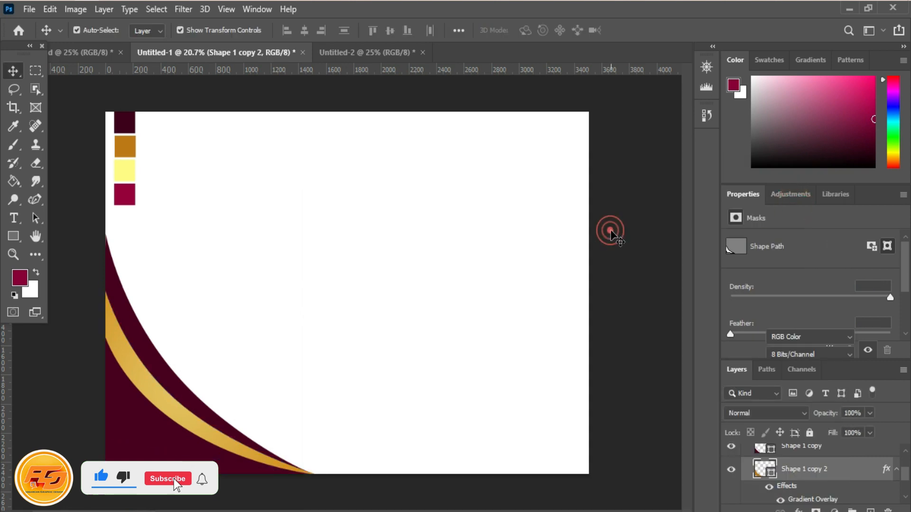
pyautogui.click(824, 466)
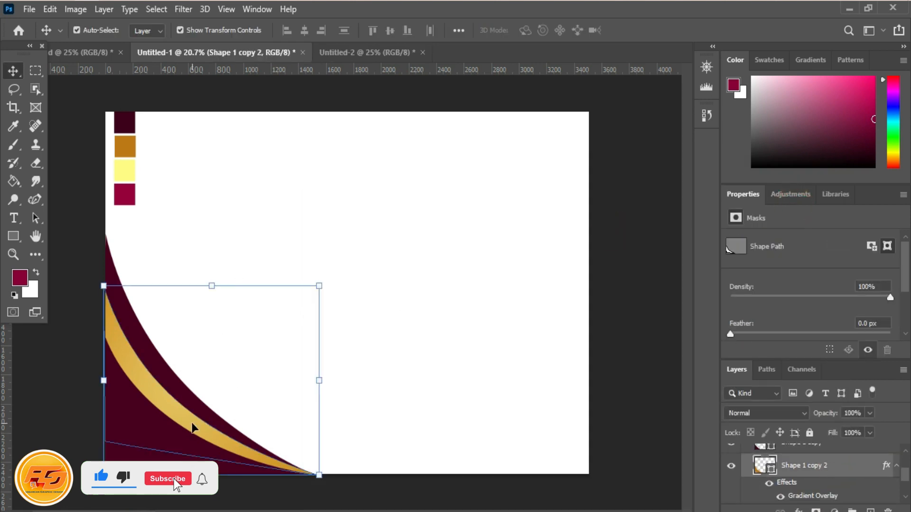
pyautogui.click(607, 236)
# Add a Gradient Overlay to the inner maroon shape and sample the crimson swatch for the gradient's start colour.
pyautogui.click(148, 453)
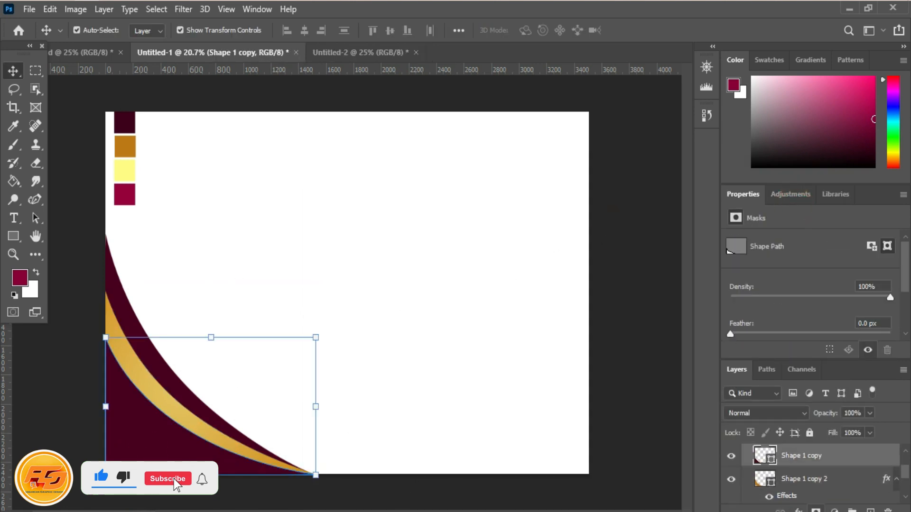
pyautogui.click(798, 510)
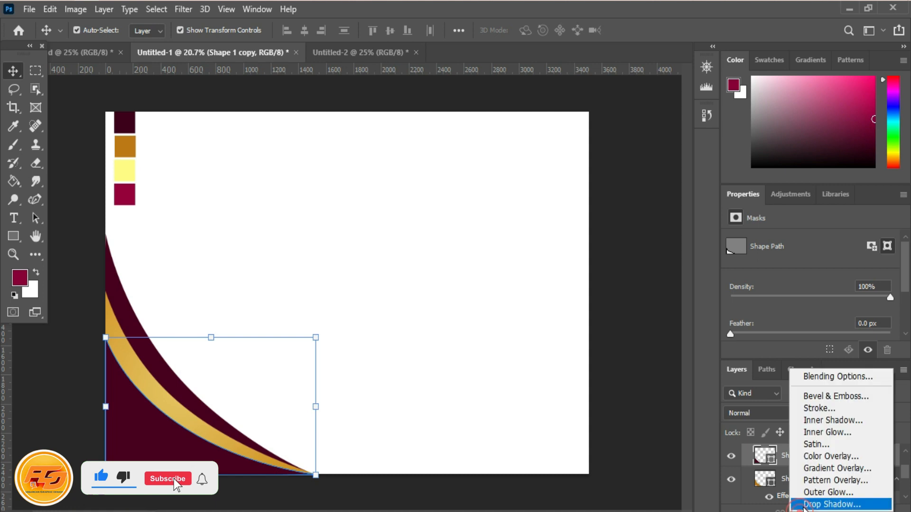
pyautogui.click(831, 469)
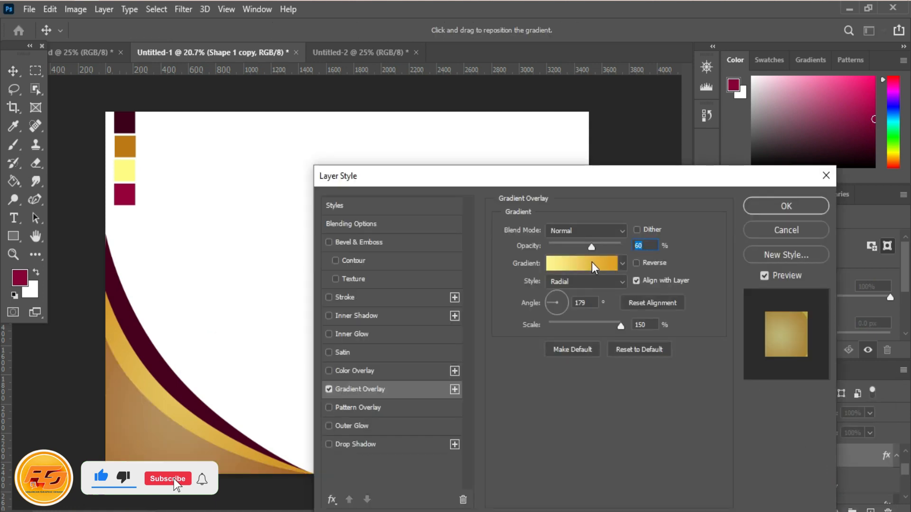
pyautogui.click(591, 262)
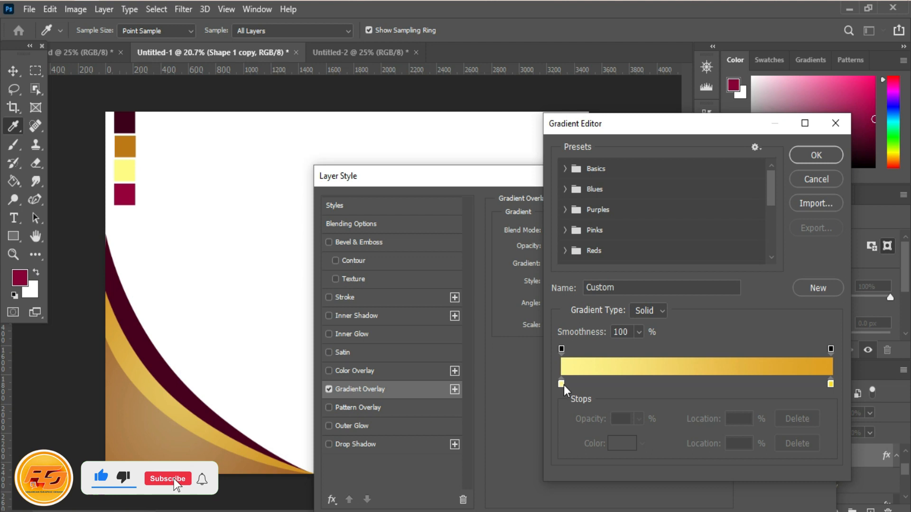
pyautogui.click(562, 383)
pyautogui.click(622, 443)
pyautogui.click(123, 172)
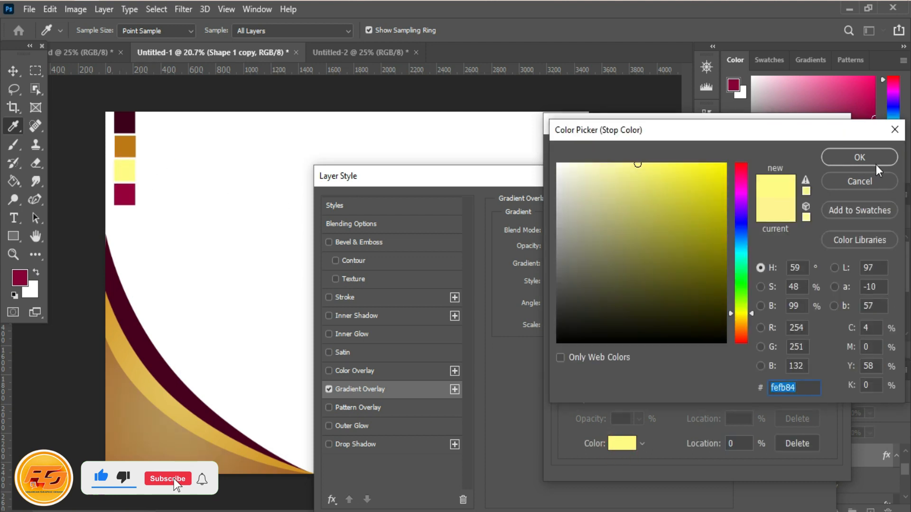
pyautogui.click(120, 190)
pyautogui.press('Return')
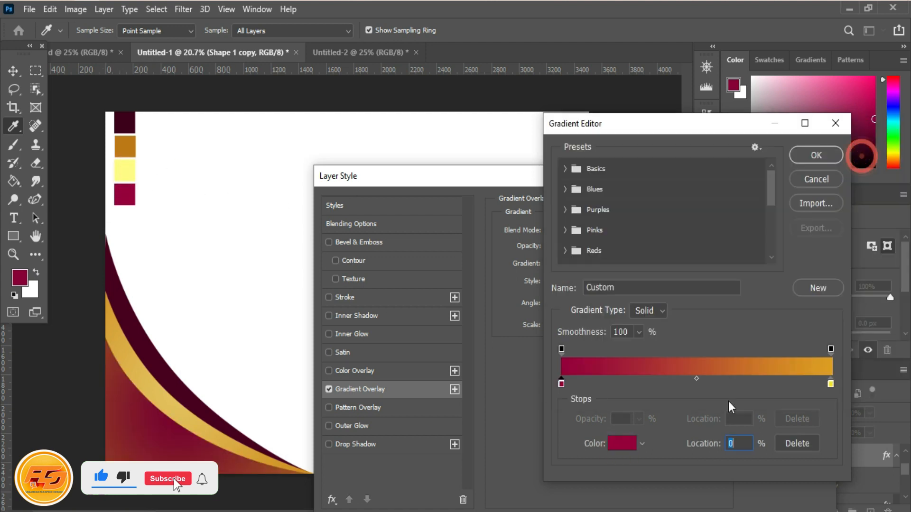
# Set the gradient's end stop to the dark maroon swatch colour 3d001b and apply the overlay to the inner shape.
pyautogui.click(830, 385)
pyautogui.click(622, 444)
pyautogui.click(126, 125)
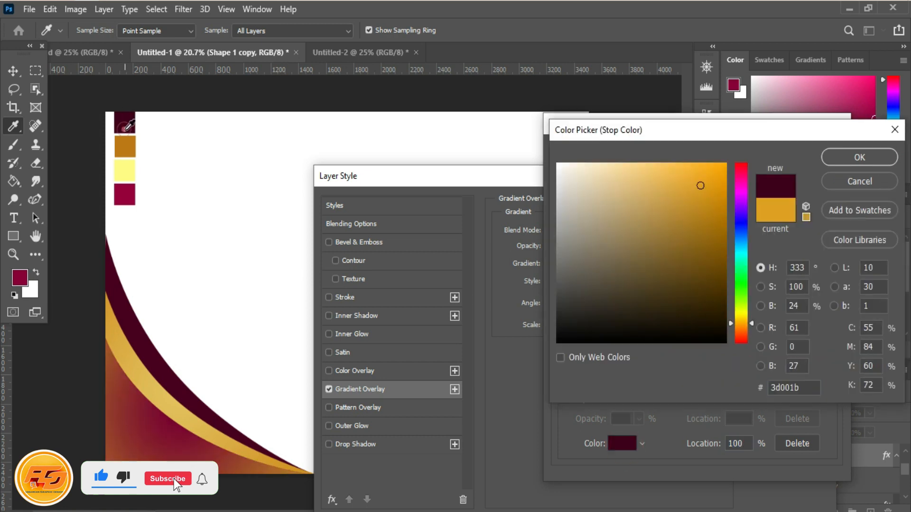
pyautogui.click(866, 155)
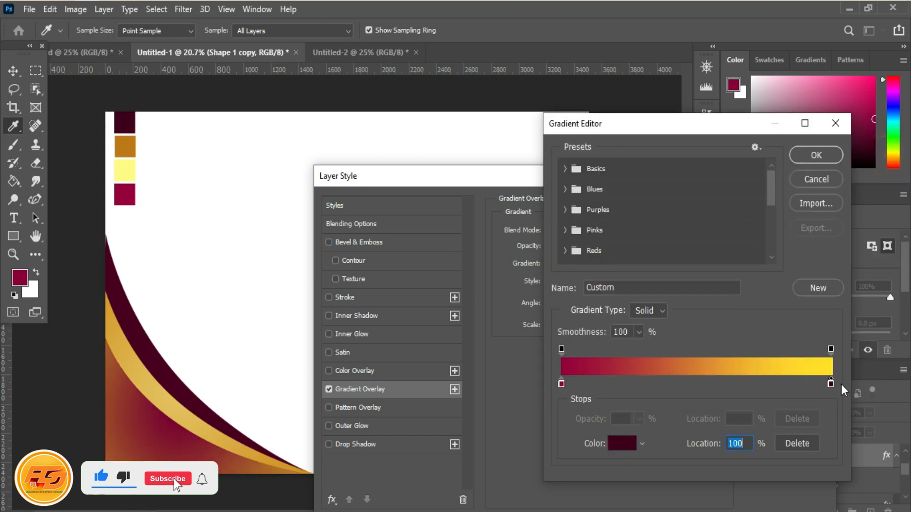
pyautogui.click(831, 384)
pyautogui.click(829, 160)
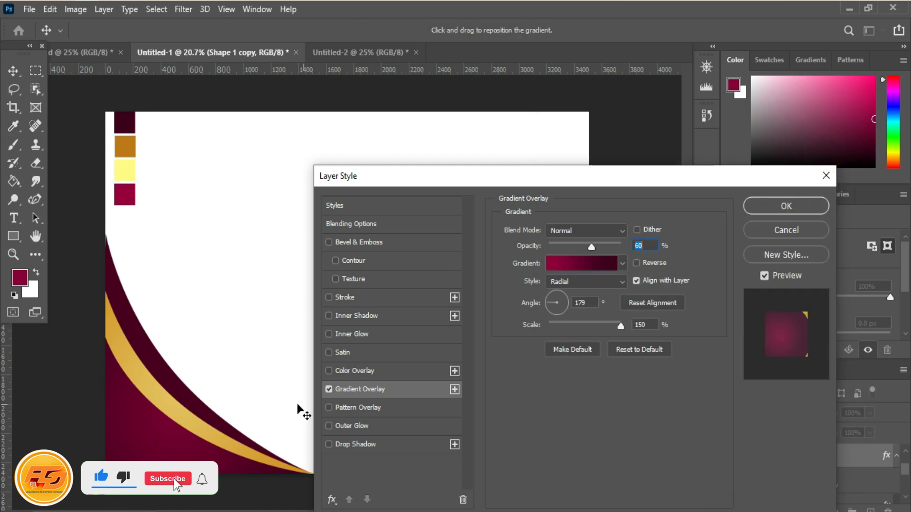
pyautogui.click(783, 209)
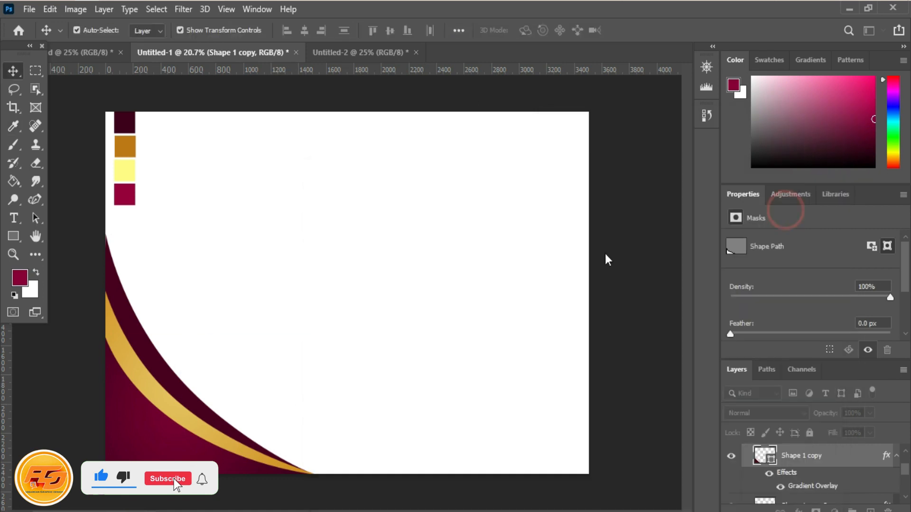
# Apply the same crimson-to-dark-maroon radial Gradient Overlay at 60% opacity to the outer maroon shape.
pyautogui.click(175, 386)
pyautogui.click(800, 506)
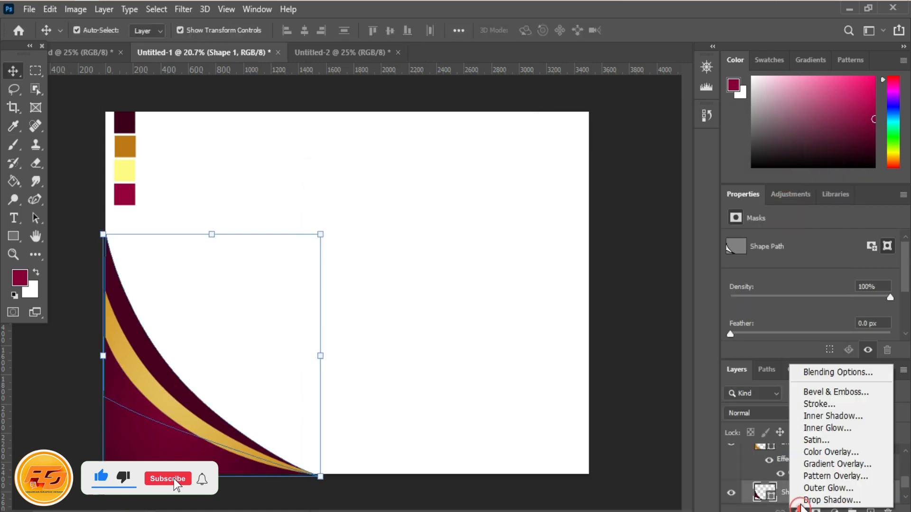
pyautogui.click(837, 464)
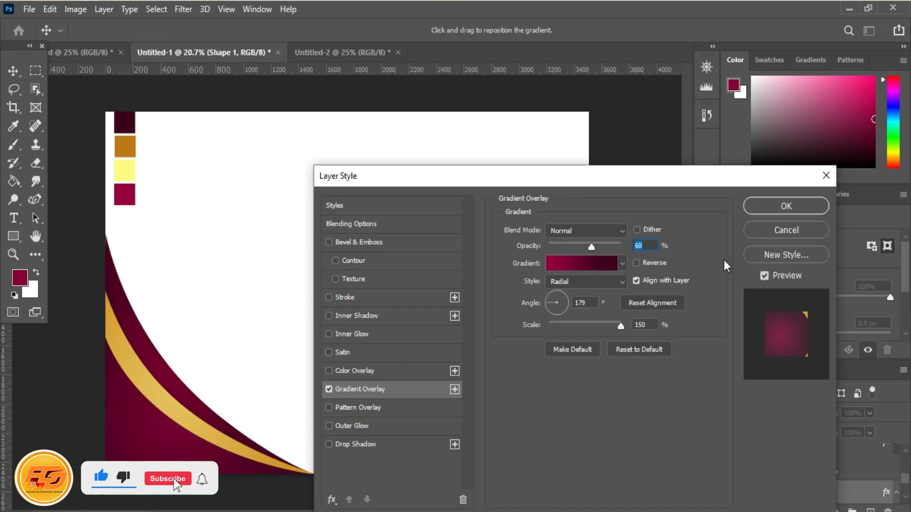
pyautogui.click(789, 205)
pyautogui.click(662, 228)
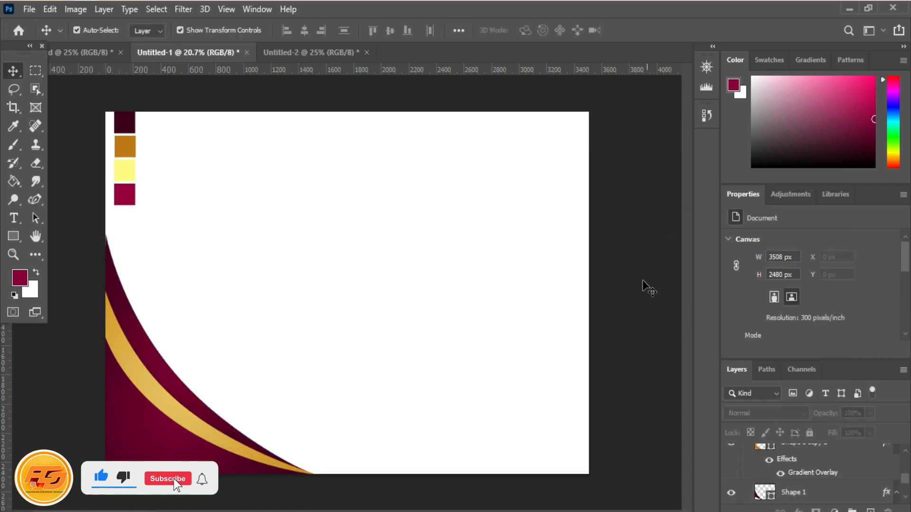
# Collapse Group 1 containing the curved corner shapes and duplicate it.
pyautogui.scroll(1, 809, 484)
pyautogui.scroll(2, 808, 485)
pyautogui.click(752, 478)
pyautogui.click(746, 478)
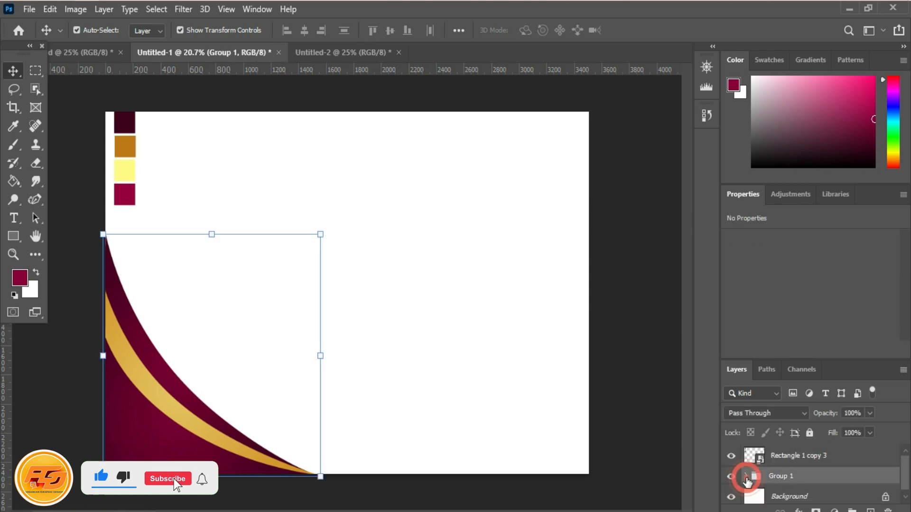
pyautogui.hotkey('ctrl', 'j')
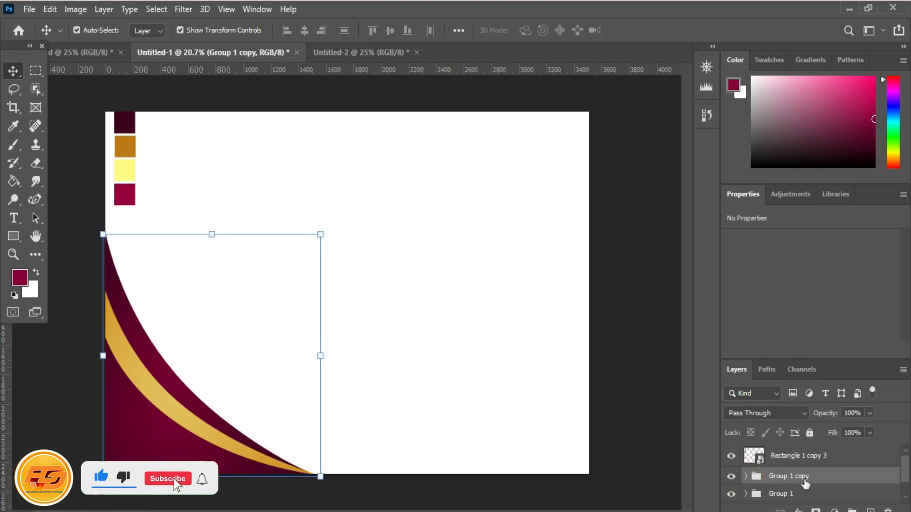
pyautogui.hotkey('ctrl', 't')
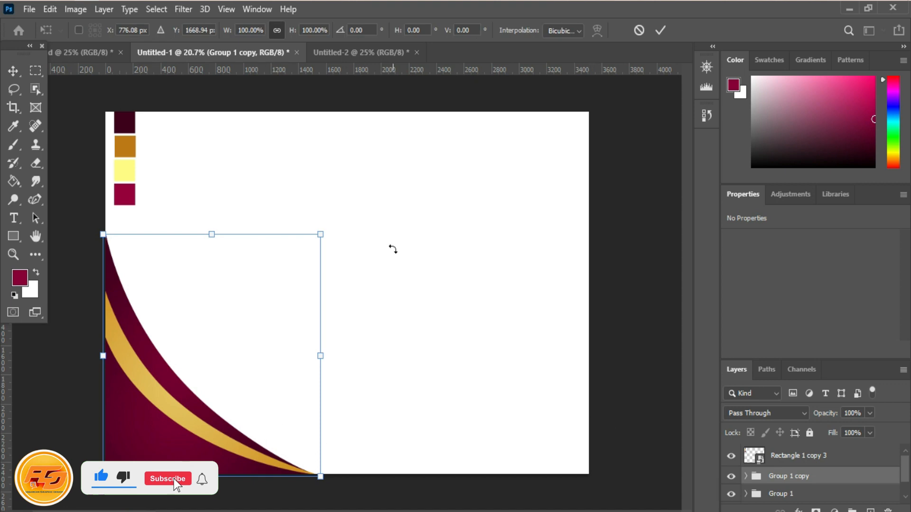
pyautogui.moveTo(157, 439); pyautogui.dragTo(503, 311)
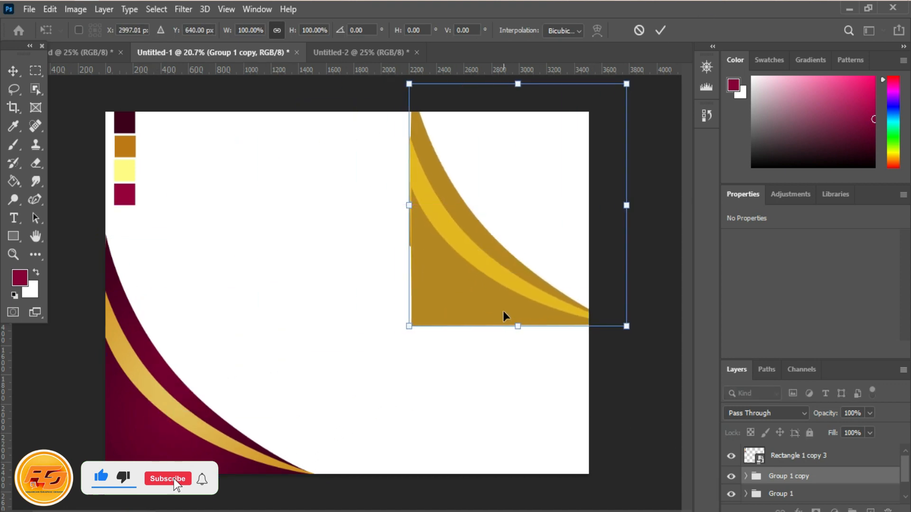
pyautogui.hotkey('ctrl', 'z')
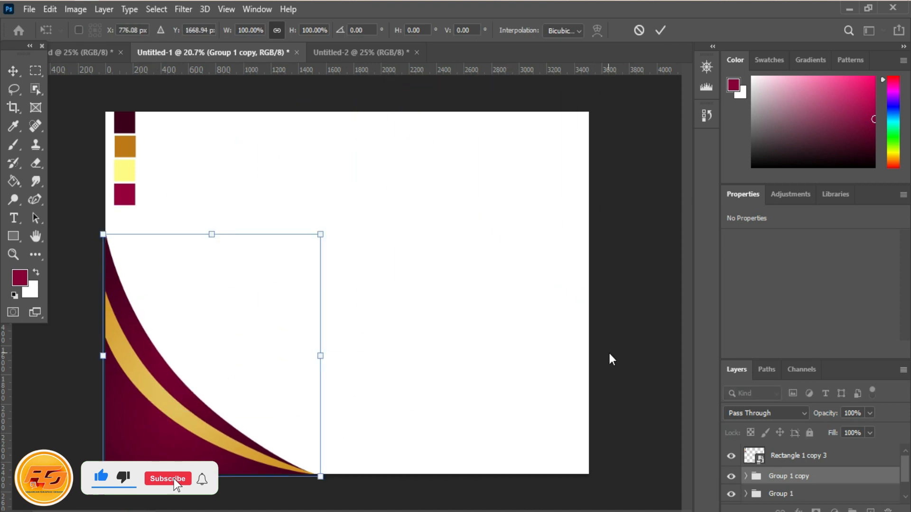
pyautogui.press('Escape')
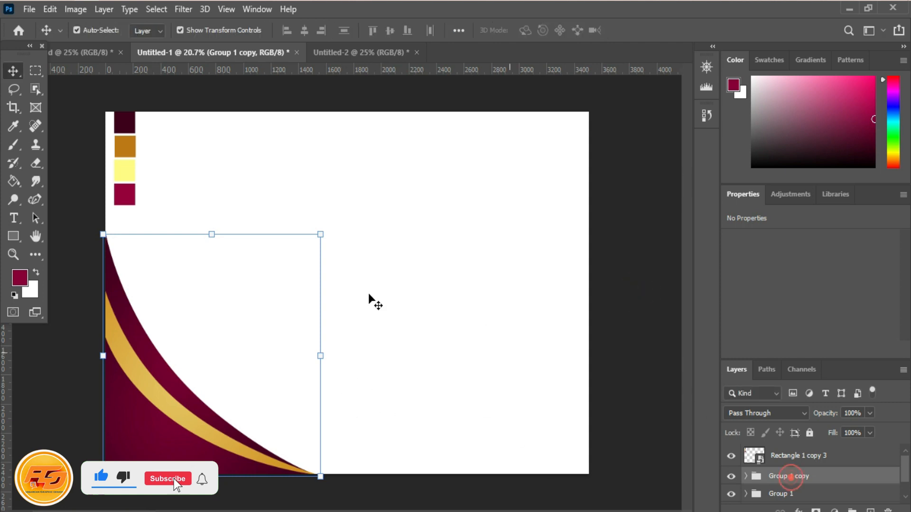
# Move the duplicated corner group to the page's upper-right area and apply the transform.
pyautogui.hotkey('ctrl', 't')
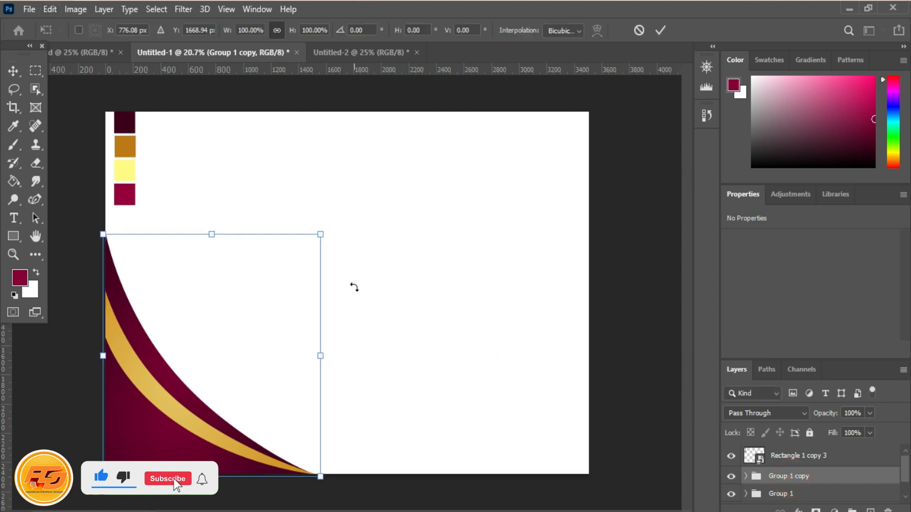
pyautogui.moveTo(174, 376); pyautogui.dragTo(412, 238)
pyautogui.click(660, 30)
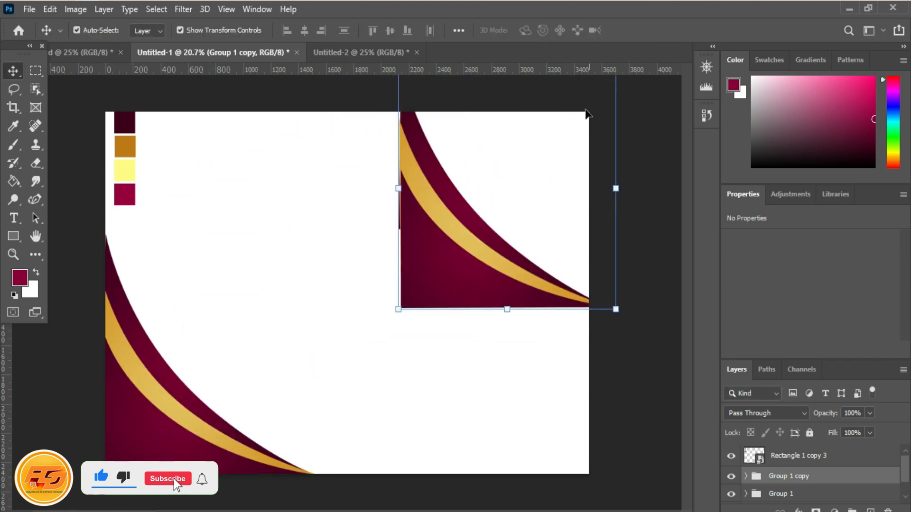
# Try flipping the duplicated corner group horizontally, and reverse the flip.
pyautogui.click(49, 9)
pyautogui.moveTo(157, 331)
pyautogui.click(289, 317)
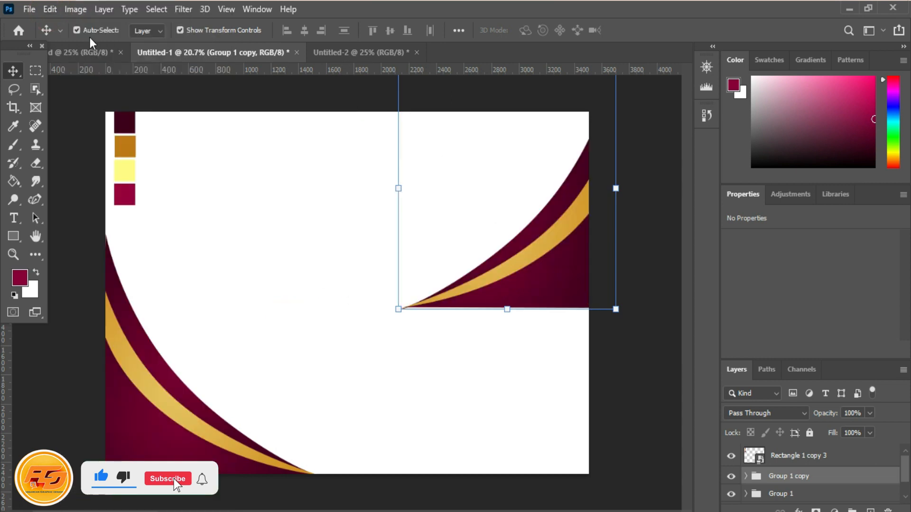
pyautogui.click(50, 9)
pyautogui.click(292, 293)
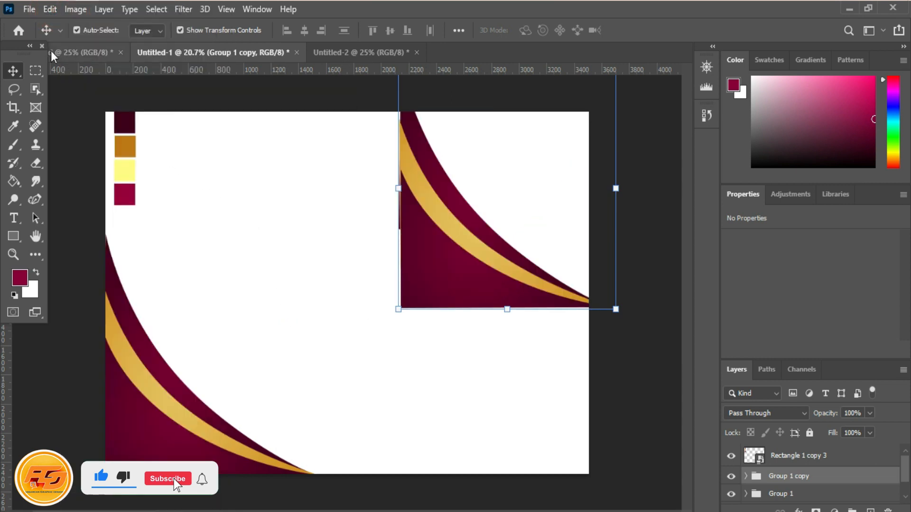
# Flip the duplicated corner group vertically.
pyautogui.click(50, 9)
pyautogui.click(288, 326)
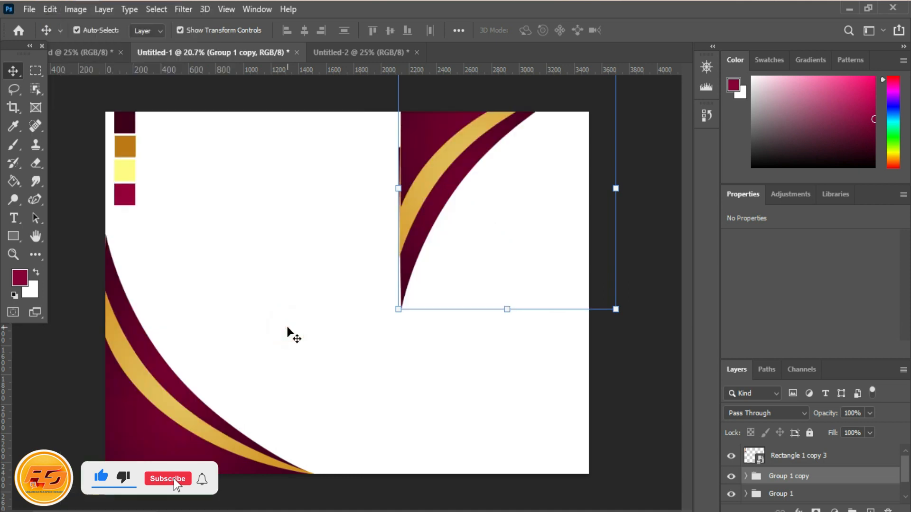
# Flip the duplicated corner group horizontally.
pyautogui.click(50, 9)
pyautogui.click(259, 314)
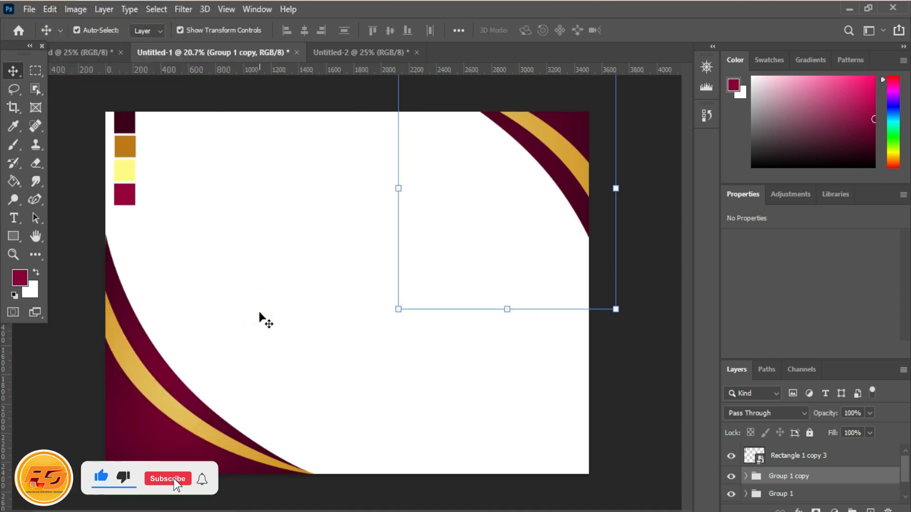
pyautogui.moveTo(564, 130); pyautogui.dragTo(525, 142)
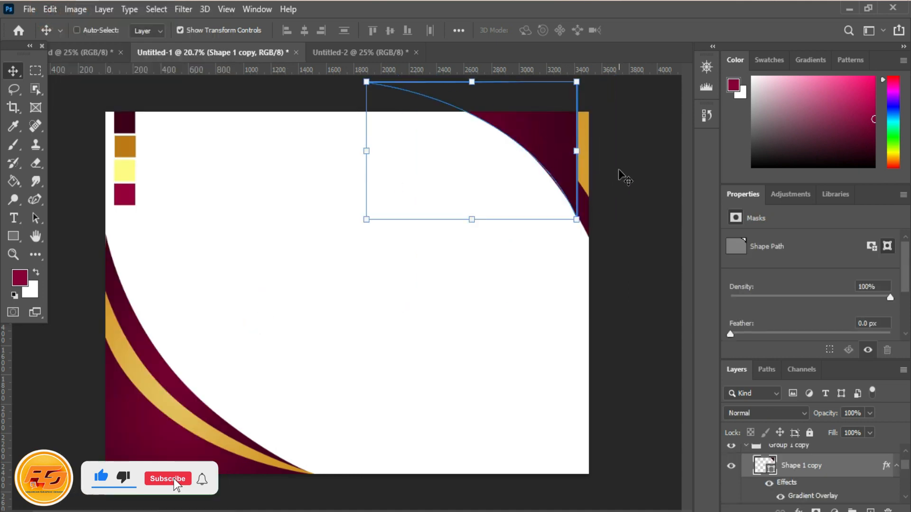
pyautogui.hotkey('ctrl', 'z')
pyautogui.hotkey('shift', 'Down')
pyautogui.hotkey('shift', 'Down')
pyautogui.hotkey('shift', 'Down')
pyautogui.hotkey('shift', 'Down')
pyautogui.hotkey('shift', 'Down')
pyautogui.hotkey('shift', 'Down')
pyautogui.hotkey('shift', 'Down')
pyautogui.hotkey('shift', 'Down')
pyautogui.hotkey('shift', 'Down')
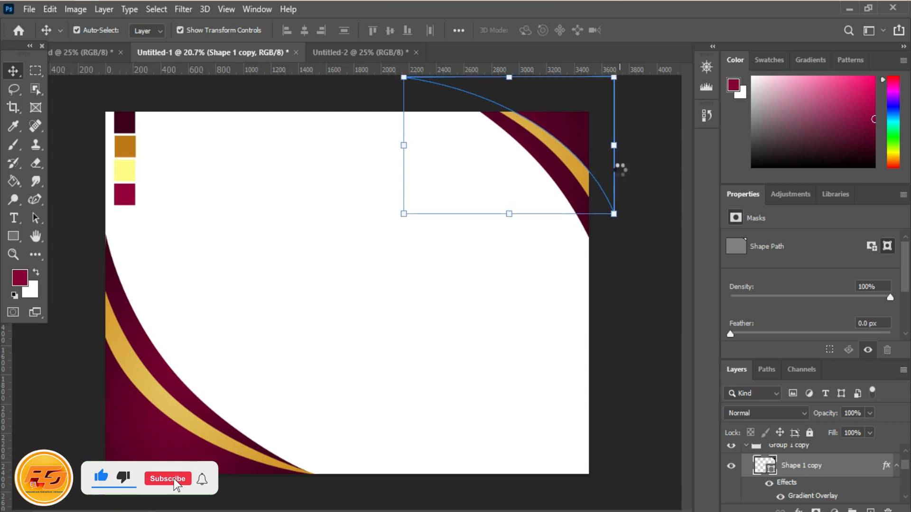
pyautogui.hotkey('ctrl', 'z')
pyautogui.click(659, 271)
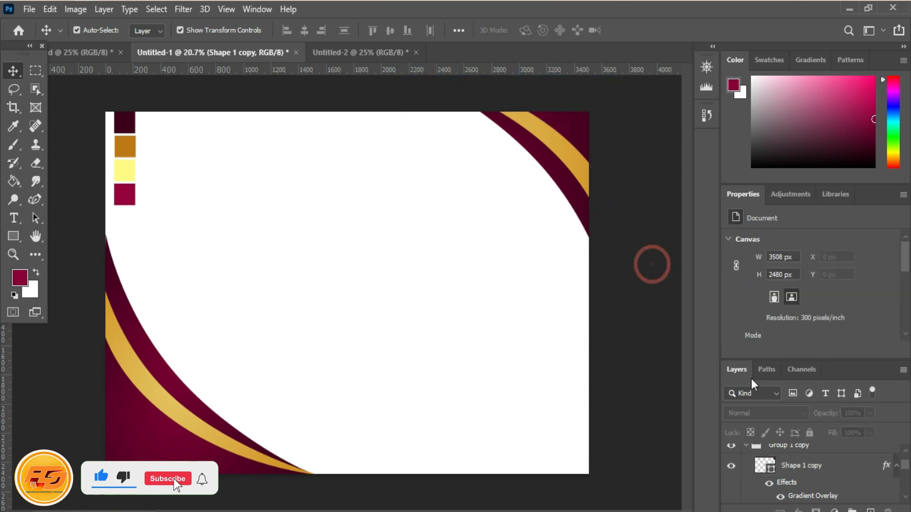
# Select Group 1 copy as a whole and nudge it down toward the upper edge of the page.
pyautogui.click(797, 453)
pyautogui.hotkey('shift', 'Down')
pyautogui.hotkey('shift', 'Down')
pyautogui.hotkey('shift', 'Down')
pyautogui.hotkey('shift', 'Down')
pyautogui.hotkey('shift', 'Down')
pyautogui.hotkey('shift', 'Down')
pyautogui.hotkey('shift', 'Down')
pyautogui.hotkey('shift', 'Down')
pyautogui.hotkey('shift', 'Down')
pyautogui.hotkey('shift', 'Down')
pyautogui.hotkey('shift', 'Down')
pyautogui.hotkey('shift', 'Down')
pyautogui.hotkey('shift', 'Down')
pyautogui.hotkey('shift', 'Down')
pyautogui.hotkey('shift', 'Down')
pyautogui.hotkey('shift', 'Down')
pyautogui.hotkey('shift', 'Down')
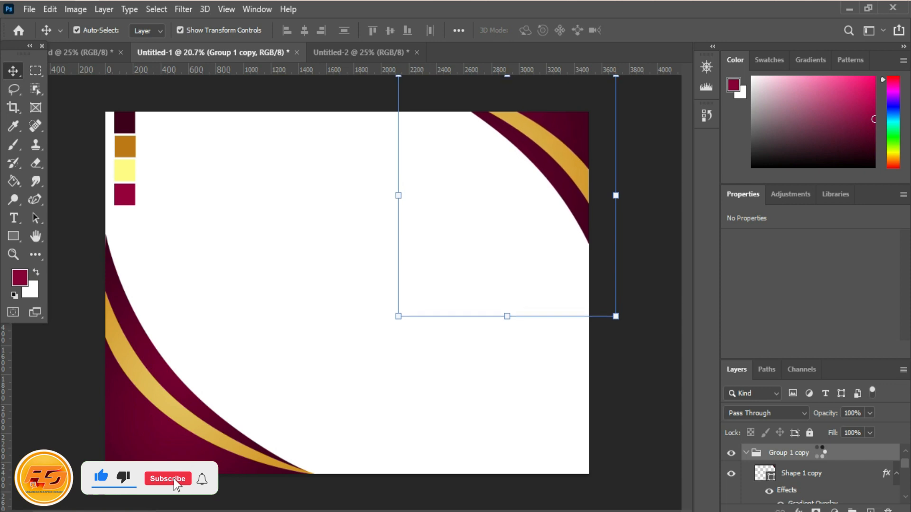
pyautogui.hotkey('shift', 'Down')
pyautogui.hotkey('shift', 'Down')
pyautogui.hotkey('shift', 'Down')
pyautogui.hotkey('shift', 'Down')
pyautogui.hotkey('shift', 'Down')
pyautogui.hotkey('shift', 'Down')
pyautogui.hotkey('shift', 'Down')
pyautogui.hotkey('shift', 'Down')
pyautogui.hotkey('shift', 'Down')
pyautogui.hotkey('shift', 'Down')
pyautogui.hotkey('shift', 'Down')
pyautogui.hotkey('shift', 'Down')
pyautogui.hotkey('shift', 'Down')
pyautogui.hotkey('shift', 'Down')
pyautogui.hotkey('shift', 'Down')
pyautogui.hotkey('shift', 'Down')
pyautogui.hotkey('shift', 'Down')
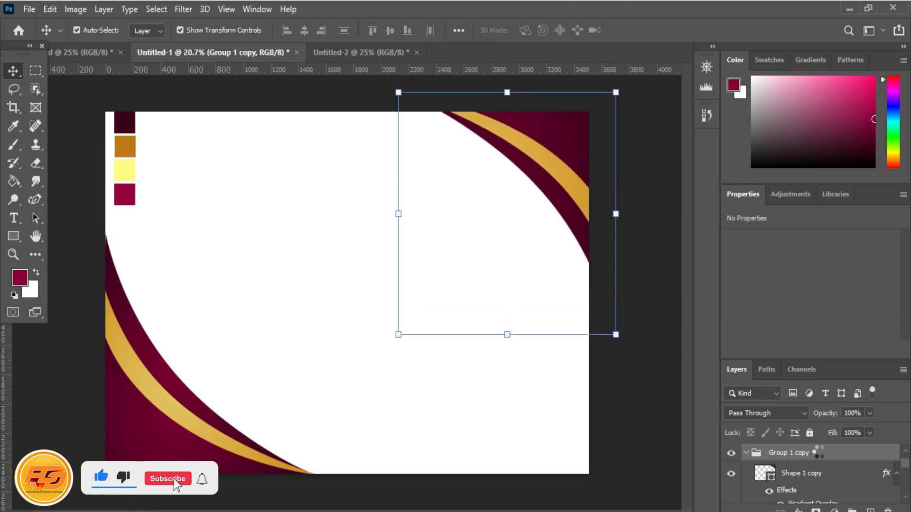
# Nudge the duplicated corner group left until its outer side nears the right edge of the page.
pyautogui.hotkey('shift', 'Left')
pyautogui.hotkey('shift', 'Left')
pyautogui.hotkey('shift', 'Left')
pyautogui.hotkey('shift', 'Left')
pyautogui.hotkey('shift', 'Left')
pyautogui.hotkey('shift', 'Left')
pyautogui.hotkey('shift', 'Left')
pyautogui.hotkey('shift', 'Left')
pyautogui.hotkey('shift', 'Left')
pyautogui.hotkey('shift', 'Left')
pyautogui.hotkey('shift', 'Left')
pyautogui.hotkey('shift', 'Left')
pyautogui.hotkey('shift', 'Left')
pyautogui.hotkey('shift', 'Left')
pyautogui.hotkey('shift', 'Left')
pyautogui.hotkey('shift', 'Left')
pyautogui.hotkey('shift', 'Left')
pyautogui.hotkey('shift', 'Left')
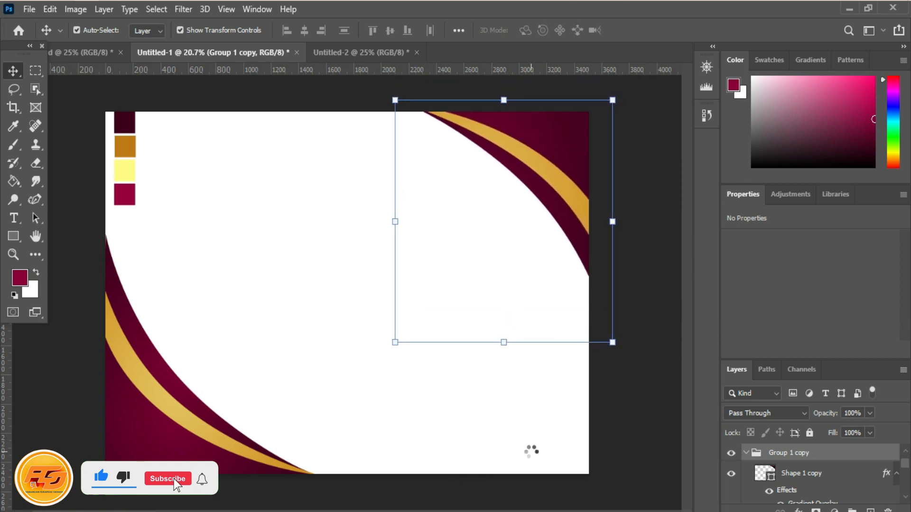
pyautogui.hotkey('shift', 'Left')
pyautogui.hotkey('shift', 'Left')
pyautogui.hotkey('shift', 'Left')
pyautogui.hotkey('shift', 'Left')
pyautogui.hotkey('shift', 'Left')
pyautogui.hotkey('shift', 'Left')
pyautogui.hotkey('shift', 'Left')
pyautogui.hotkey('shift', 'Left')
pyautogui.hotkey('shift', 'Left')
pyautogui.hotkey('shift', 'Left')
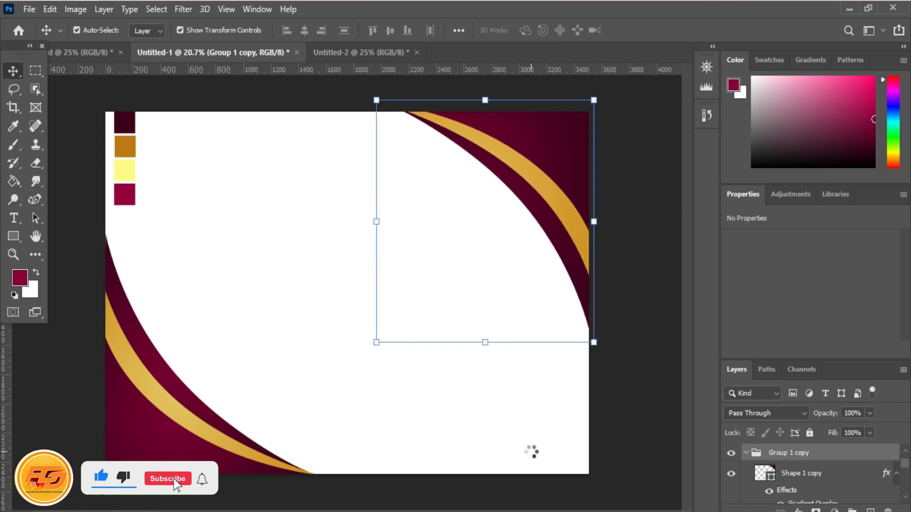
# Nudge the duplicated corner group down and slightly right so it fits the upper-right page corner, and deselect it.
pyautogui.hotkey('shift', 'Down')
pyautogui.hotkey('shift', 'Down')
pyautogui.hotkey('shift', 'Down')
pyautogui.hotkey('shift', 'Down')
pyautogui.hotkey('shift', 'Down')
pyautogui.hotkey('shift', 'Down')
pyautogui.hotkey('shift', 'Down')
pyautogui.hotkey('shift', 'Down')
pyautogui.hotkey('shift', 'Down')
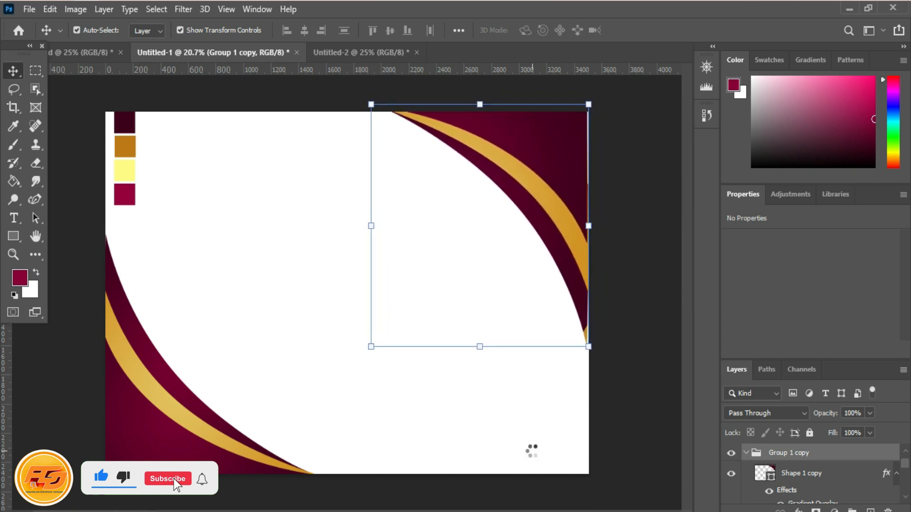
pyautogui.hotkey('shift', 'Right')
pyautogui.hotkey('shift', 'Right')
pyautogui.hotkey('shift', 'Right')
pyautogui.hotkey('shift', 'Right')
pyautogui.hotkey('shift', 'Right')
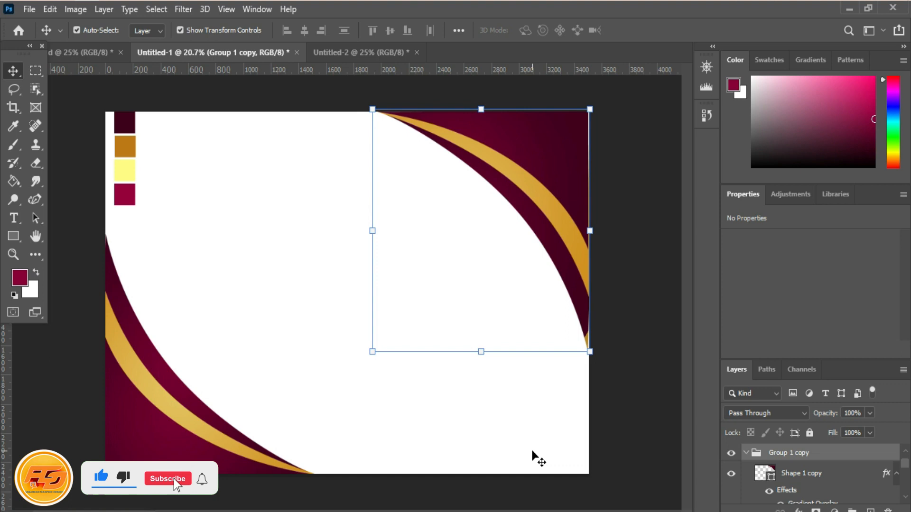
pyautogui.click(658, 200)
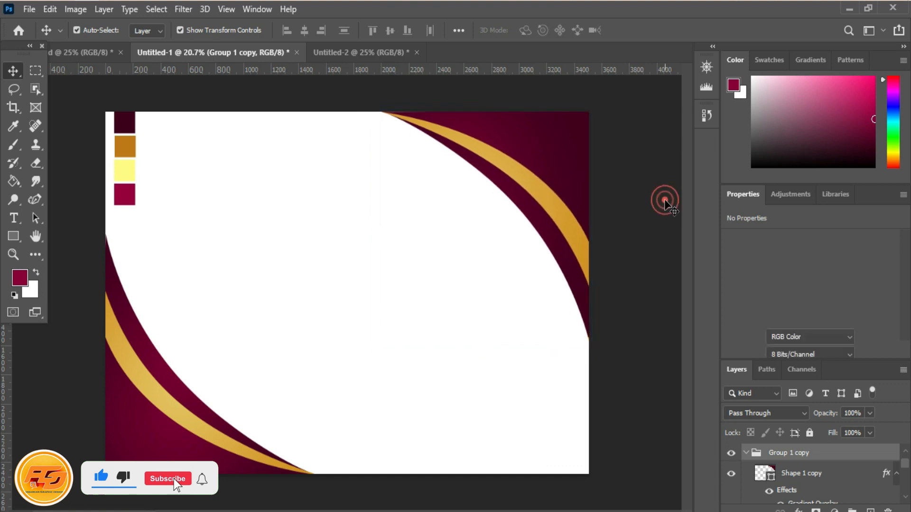
# Hide the colour swatch layer Rectangle 1 copy 3.
pyautogui.click(128, 149)
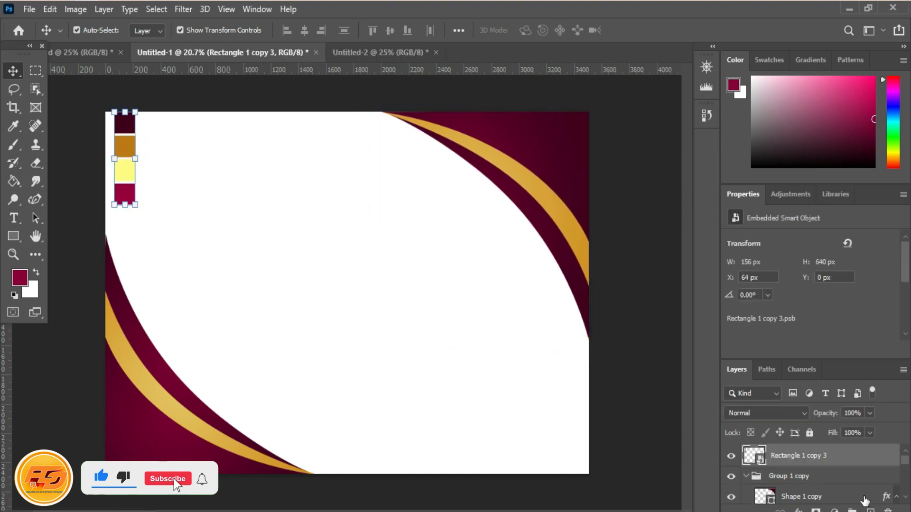
pyautogui.click(738, 461)
# Open the red-and-blue polygonal gradient image from the recent files and copy it into the Untitled-1 certificate document.
pyautogui.click(358, 53)
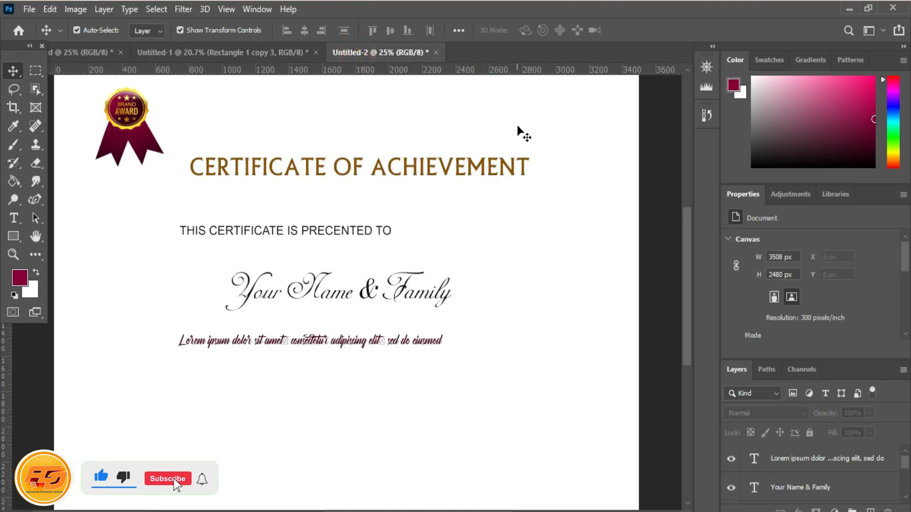
pyautogui.click(19, 30)
pyautogui.click(793, 245)
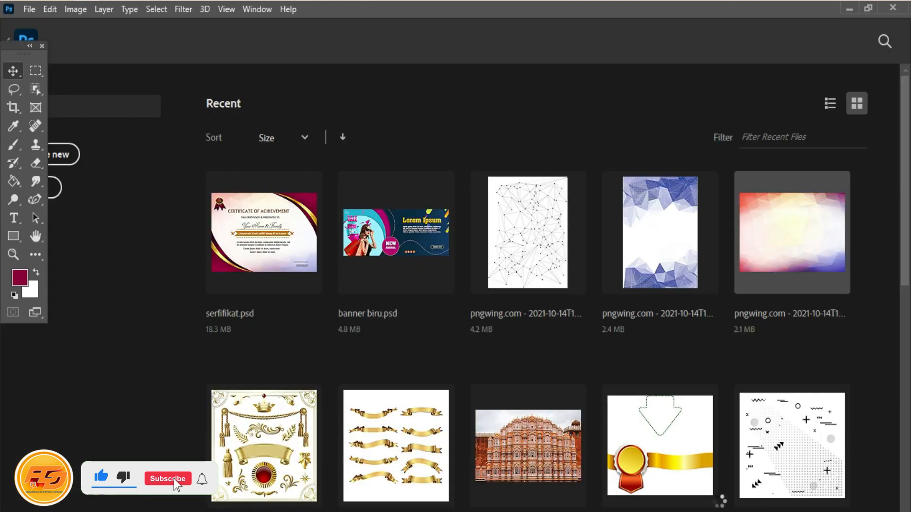
pyautogui.moveTo(508, 114); pyautogui.dragTo(349, 272)
# Place the polygonal image layer directly below Group 1 and scale it to 103.05% so it covers the page.
pyautogui.moveTo(833, 456); pyautogui.dragTo(807, 493)
pyautogui.moveTo(868, 491); pyautogui.dragTo(884, 480)
pyautogui.moveTo(468, 303); pyautogui.dragTo(463, 330)
pyautogui.moveTo(103, 113); pyautogui.dragTo(91, 103)
pyautogui.click(660, 30)
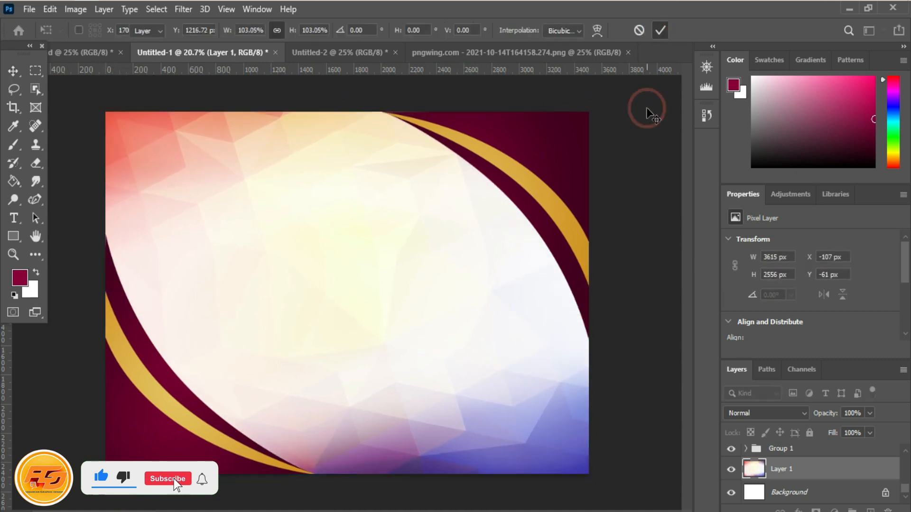
# Set the polygonal background layer's opacity to 55% and close the source image document.
pyautogui.moveTo(867, 419); pyautogui.dragTo(843, 431)
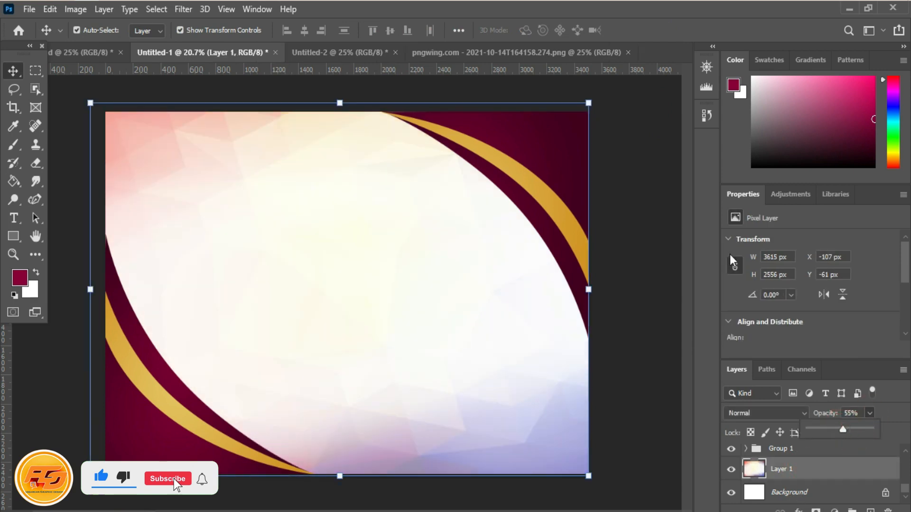
pyautogui.click(623, 113)
pyautogui.click(534, 52)
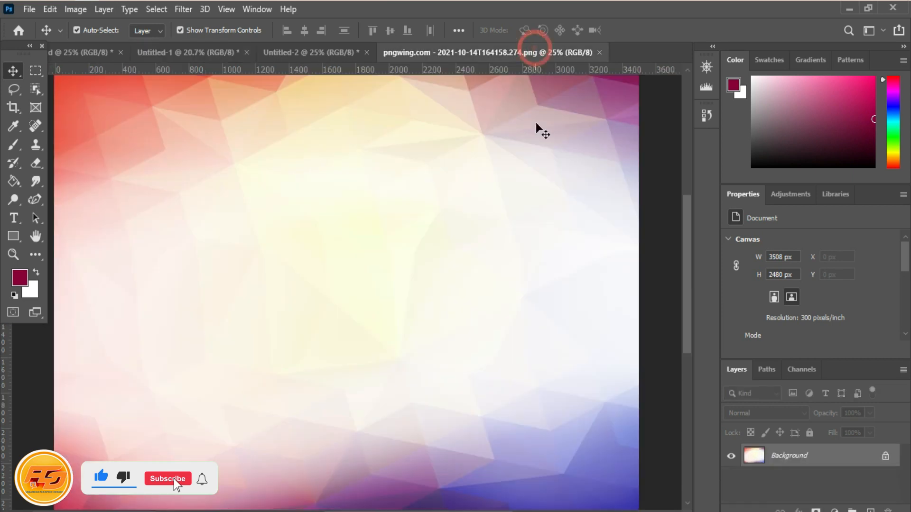
pyautogui.click(599, 52)
# Copy the CERTIFICATE OF ACHIEVEMENT title from Untitled-2 into Untitled-1 and position it in the upper middle of the page.
pyautogui.click(327, 52)
pyautogui.click(432, 172)
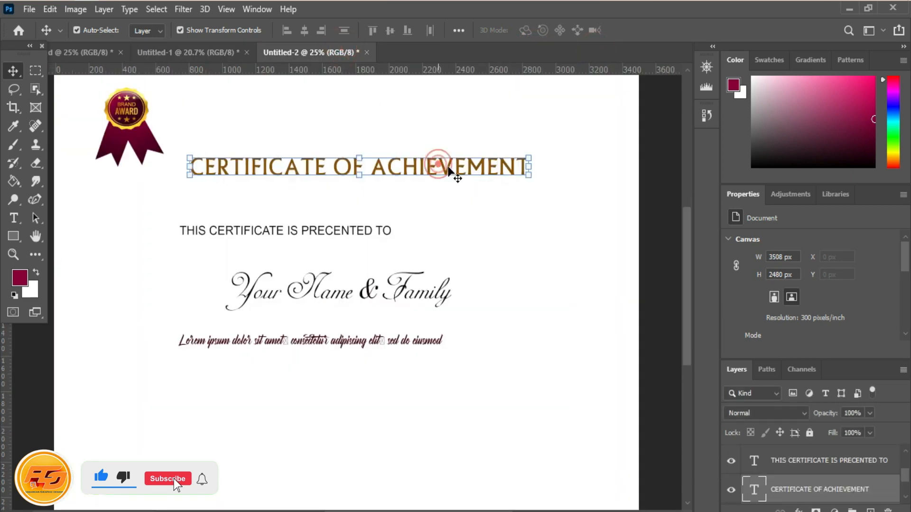
pyautogui.moveTo(443, 171); pyautogui.dragTo(306, 205)
pyautogui.moveTo(373, 202); pyautogui.dragTo(411, 205)
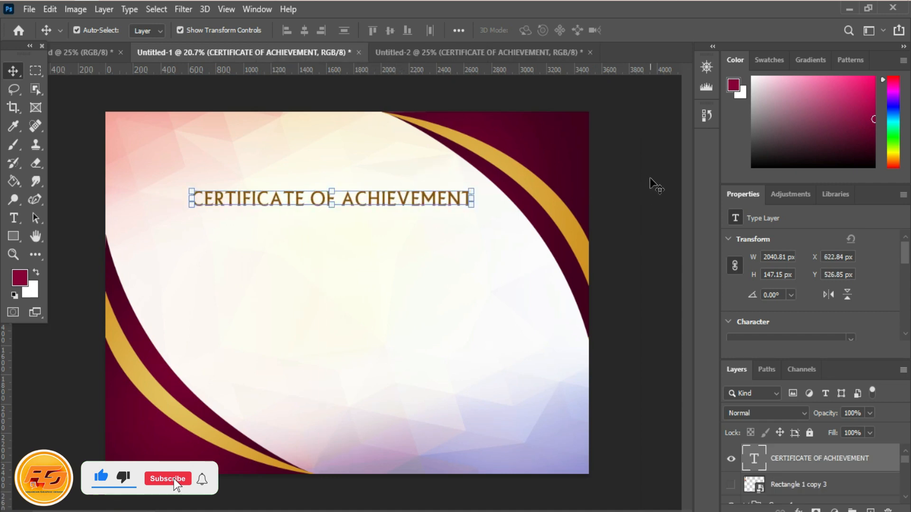
pyautogui.click(650, 183)
# Copy the THIS CERTIFICATE IS PRECENTED TO line from Untitled-2 into Untitled-1 and place it just below the title.
pyautogui.click(391, 53)
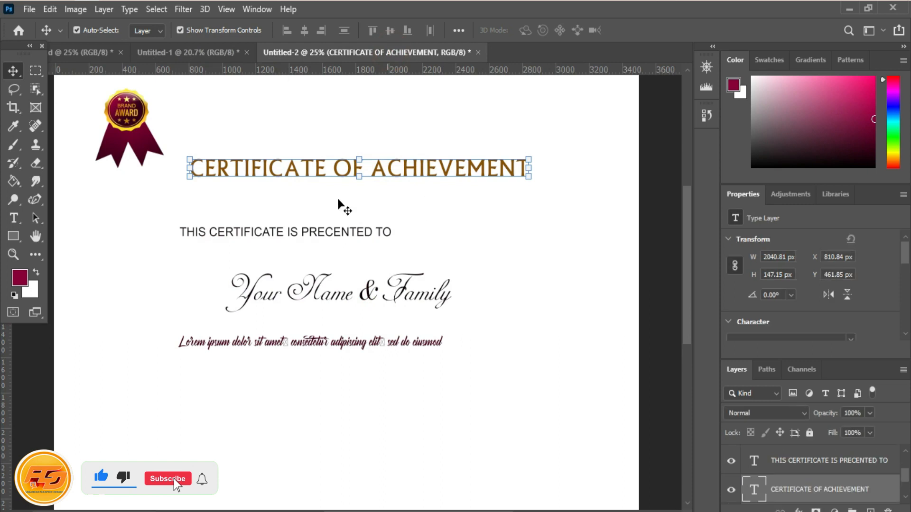
pyautogui.moveTo(313, 234); pyautogui.dragTo(365, 222)
pyautogui.click(474, 52)
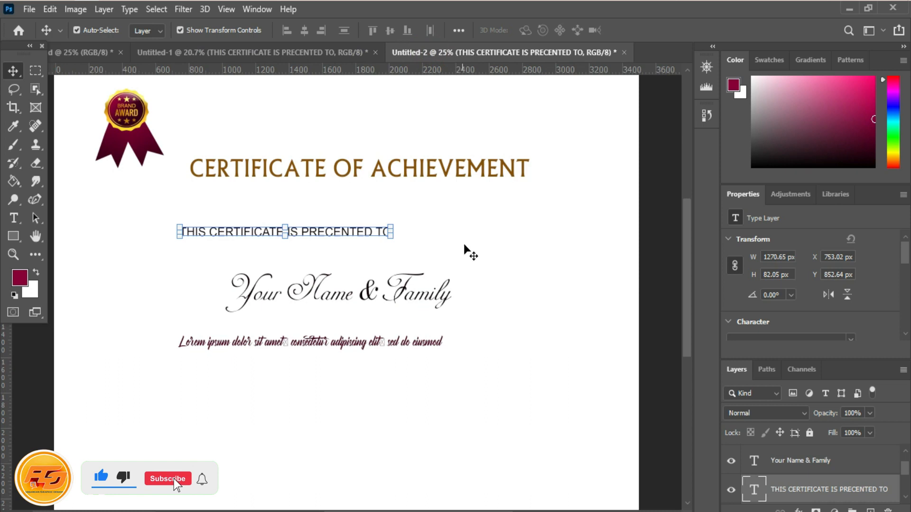
pyautogui.click(663, 235)
pyautogui.click(326, 53)
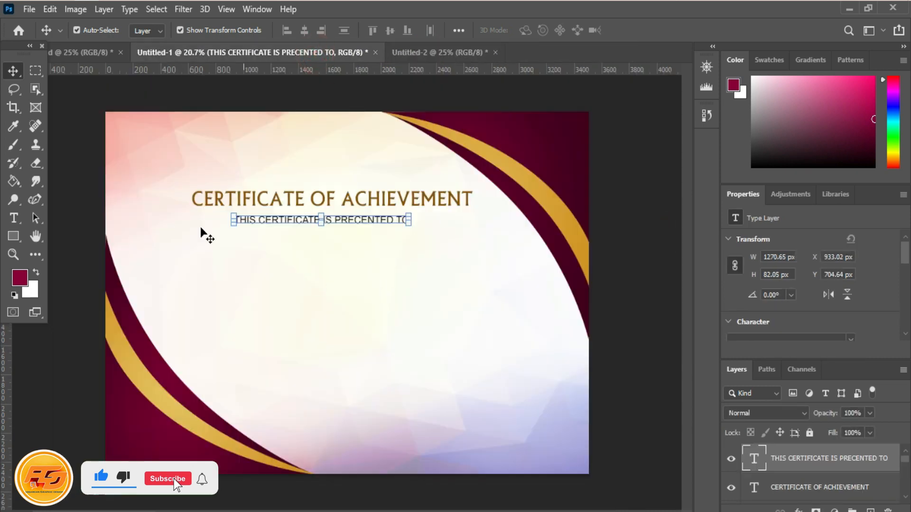
# Draw a rectangular marquee selection about 1767 × 175 px below the two text lines.
pyautogui.click(36, 71)
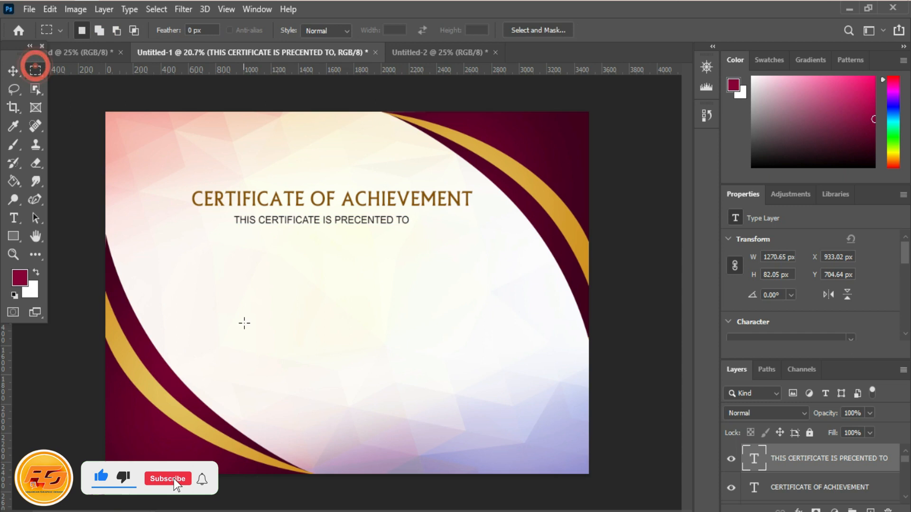
pyautogui.moveTo(221, 271); pyautogui.dragTo(467, 298)
pyautogui.scroll(-3, 832, 489)
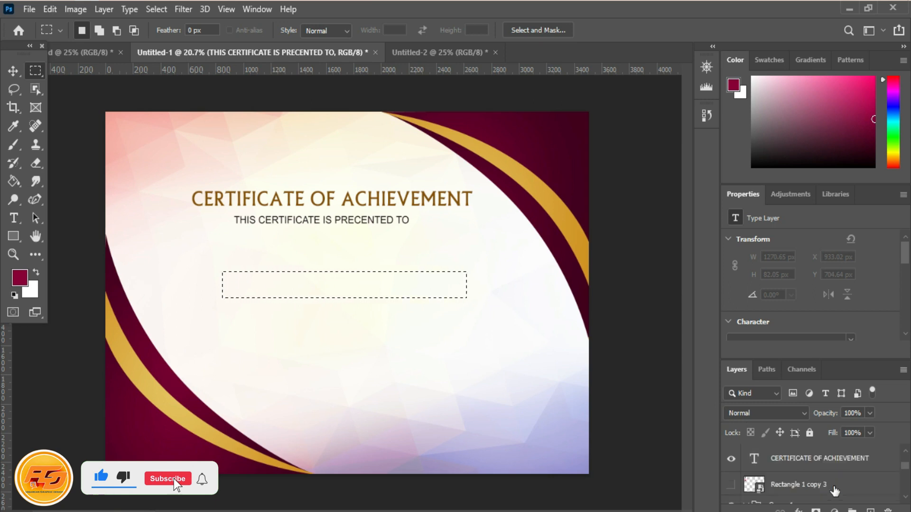
pyautogui.scroll(3, 831, 489)
pyautogui.scroll(-1, 828, 488)
pyautogui.scroll(-1, 829, 488)
pyautogui.click(825, 480)
pyautogui.click(870, 510)
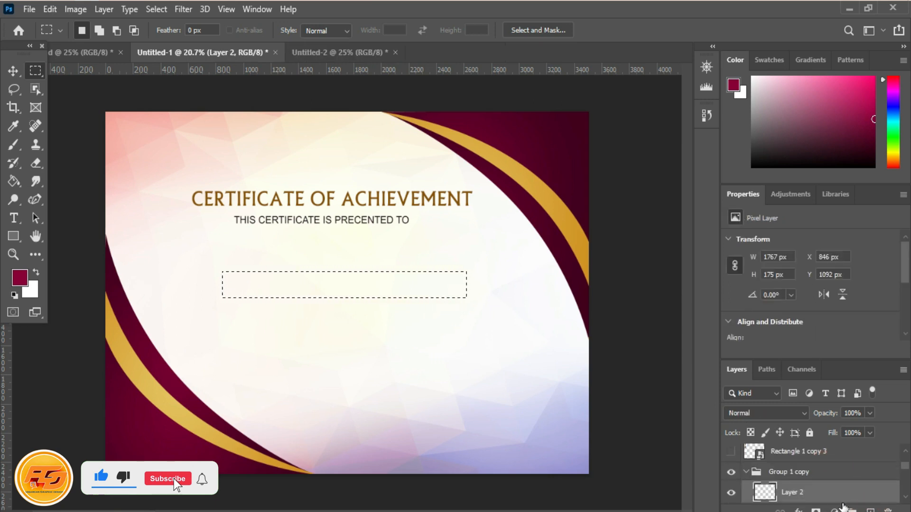
pyautogui.hotkey('ctrl', 'z')
# Create a new empty layer directly above Rectangle 1 copy 3.
pyautogui.click(824, 451)
pyautogui.click(870, 510)
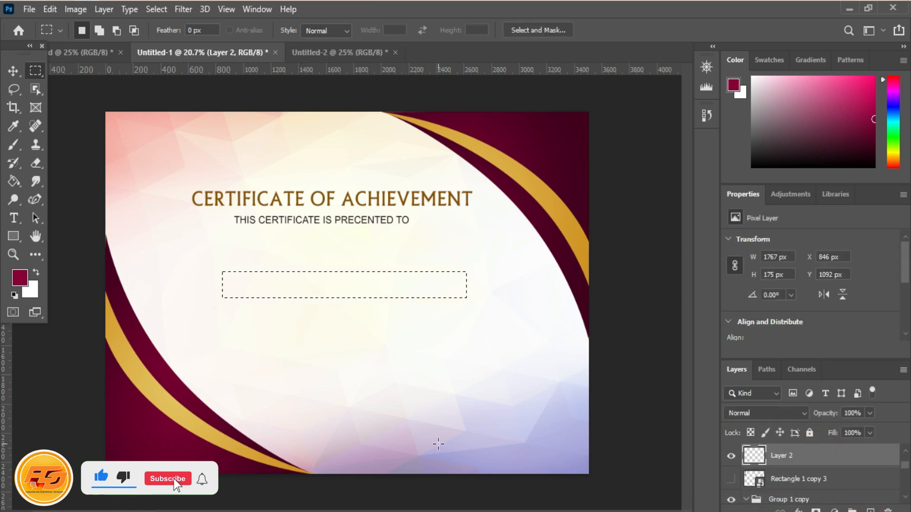
# Sample the title's brown 855004 as foreground colour and fill a rectangle about 1641 × 247 px below the text lines.
pyautogui.click(14, 126)
pyautogui.click(20, 278)
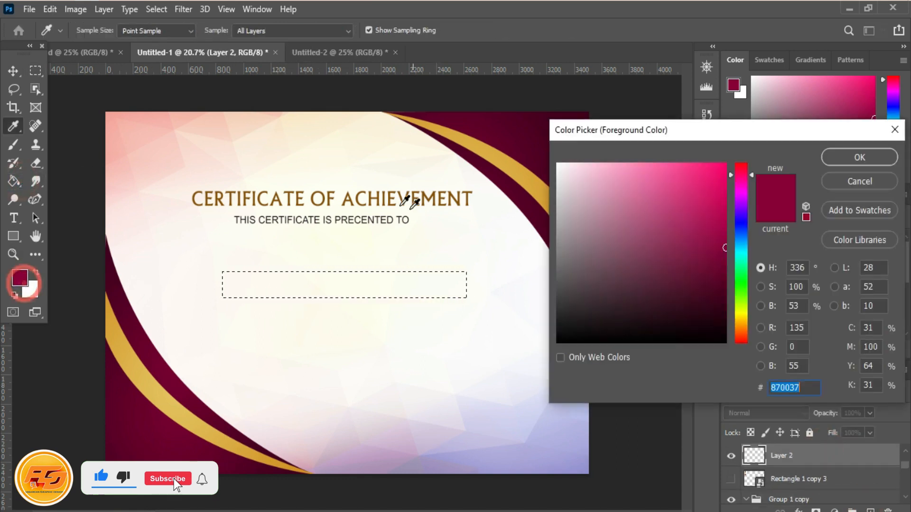
pyautogui.click(331, 193)
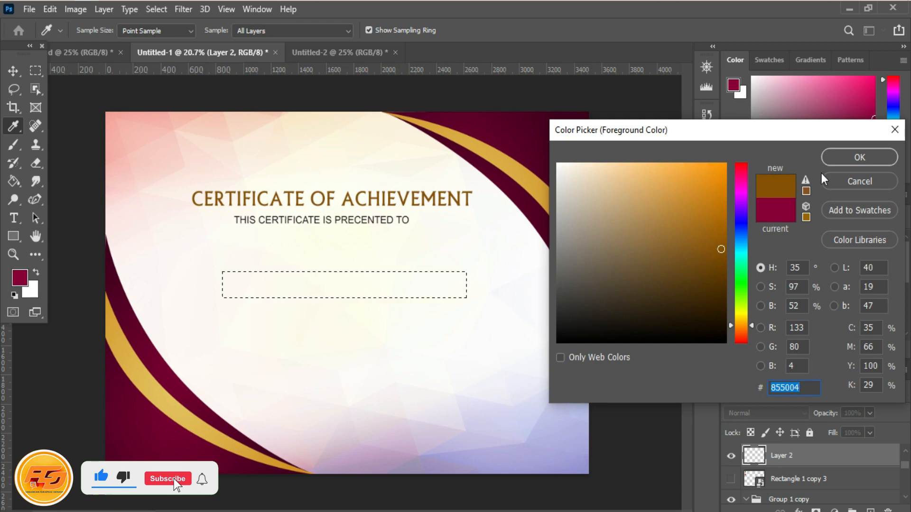
pyautogui.click(831, 158)
pyautogui.press('g')
pyautogui.click(440, 294)
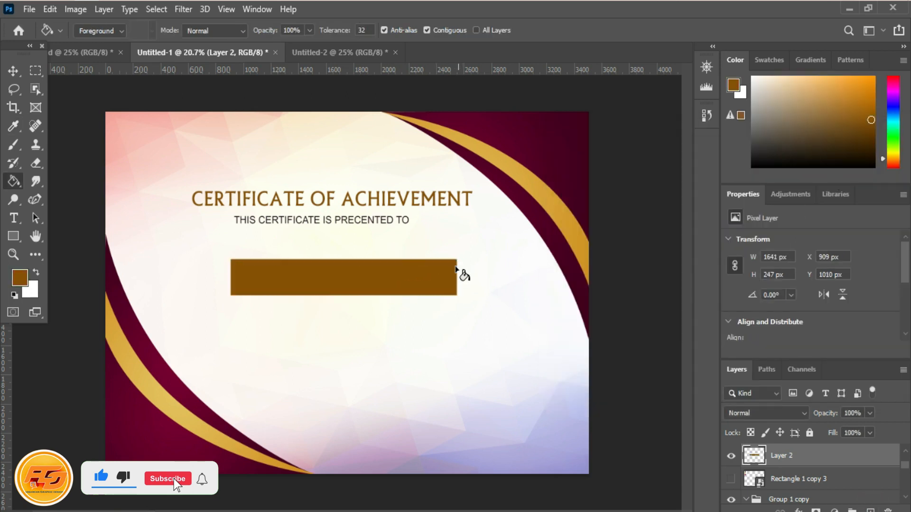
# Activate the Polygonal Lasso tool with the brown rectangle's layer selected.
pyautogui.click(34, 200)
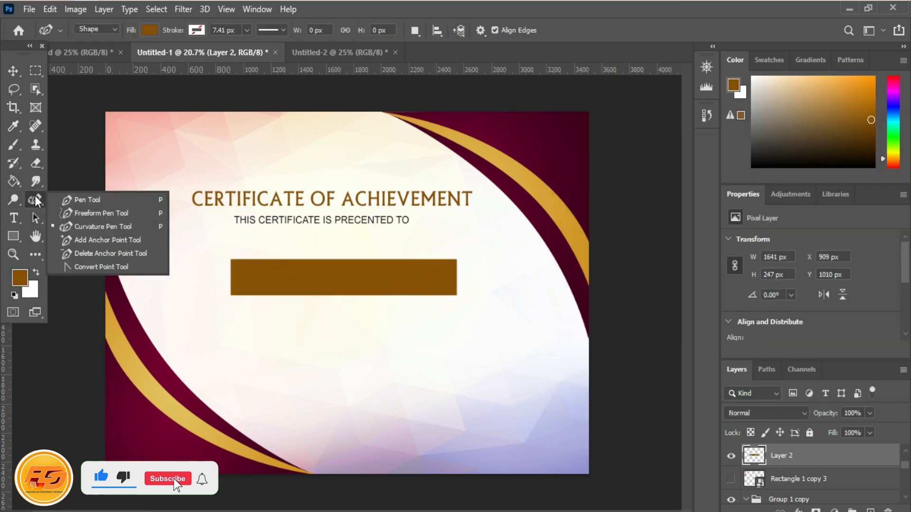
pyautogui.click(13, 89)
pyautogui.click(67, 100)
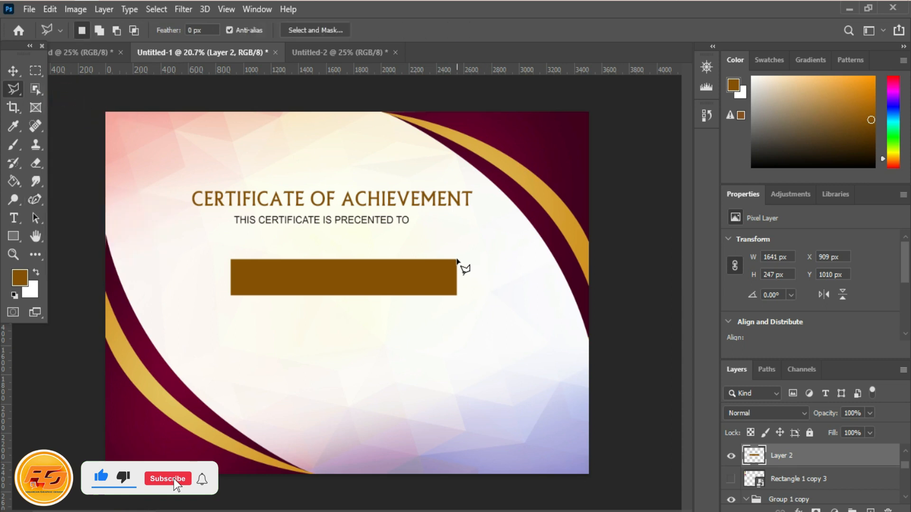